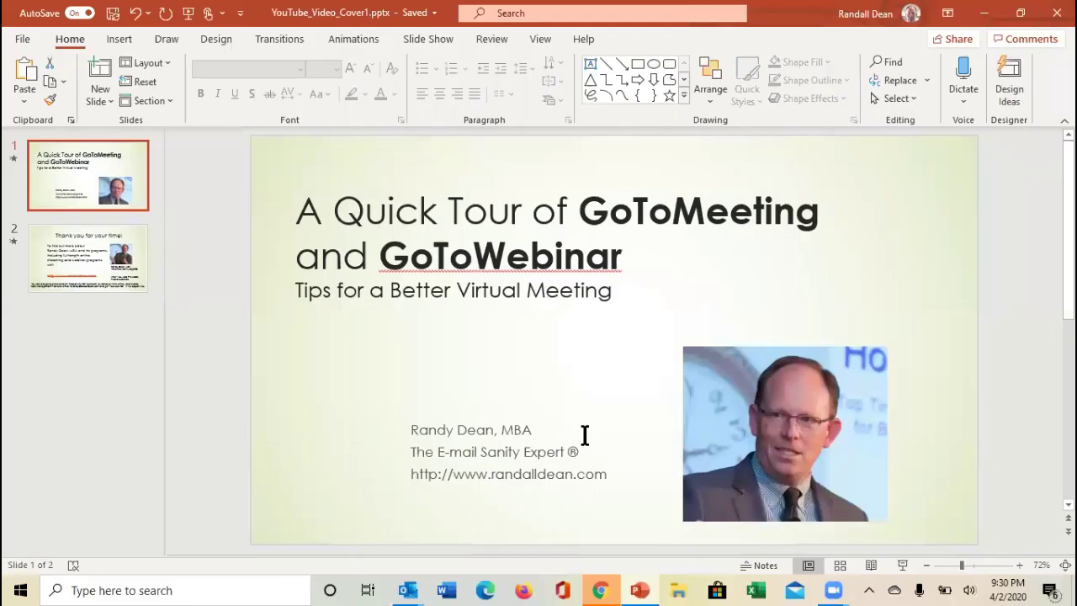
Show GoToWebinar past events and analytics: 76 registrants, 70 attendees, 92% attendance.
left_click(600, 589)
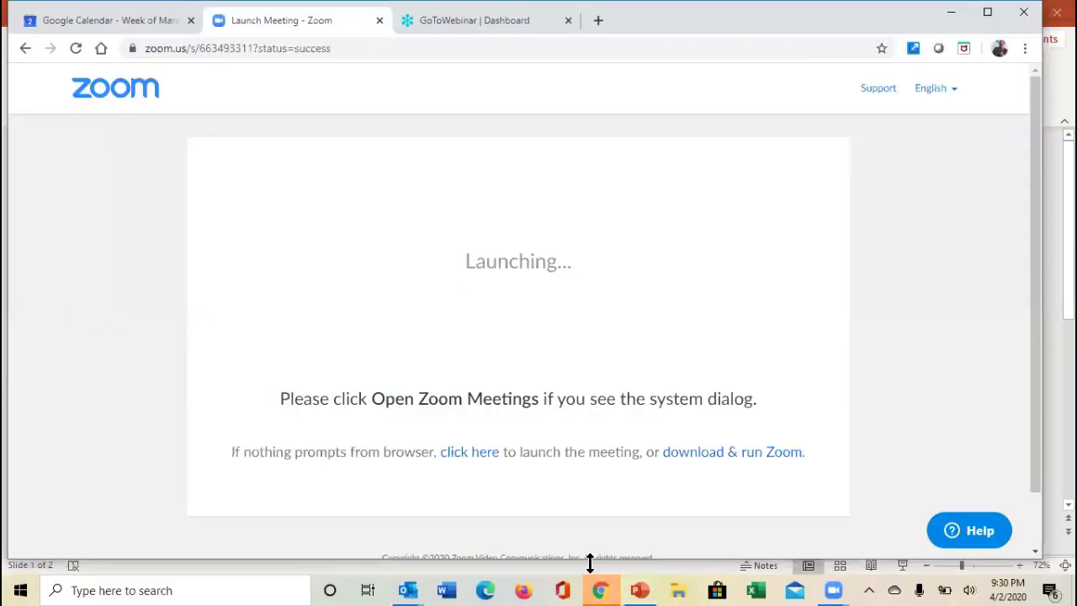
left_click(435, 26)
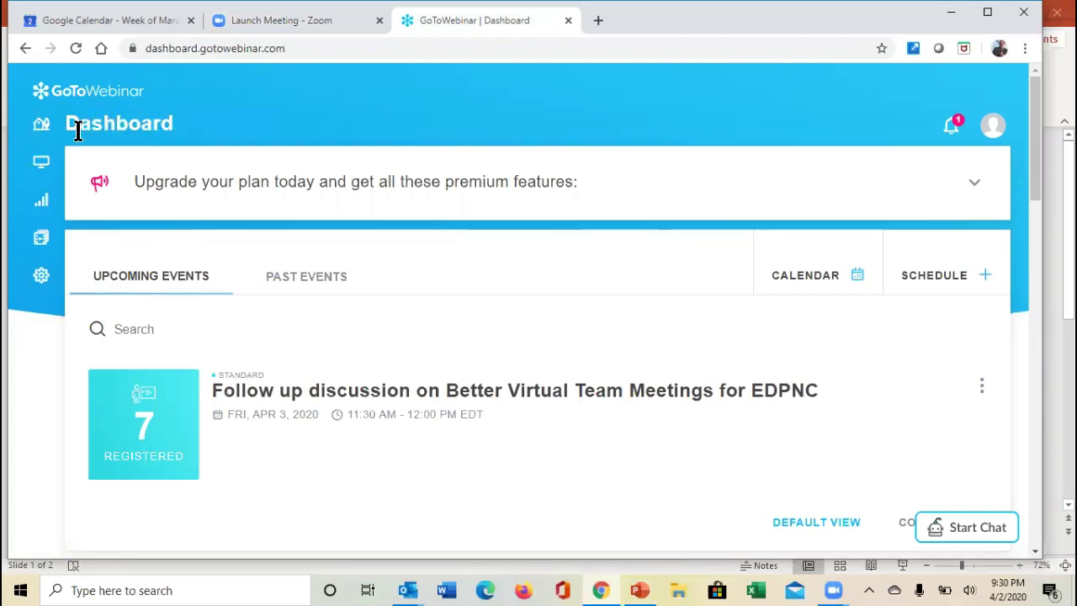
left_click(321, 284)
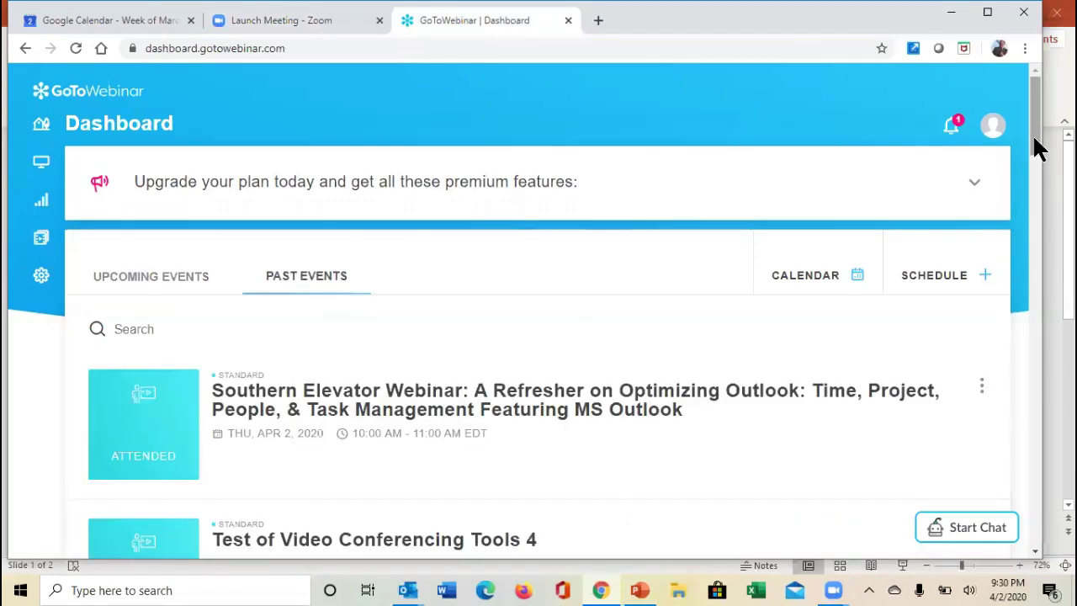
left_click_drag(1037, 150, 1040, 365)
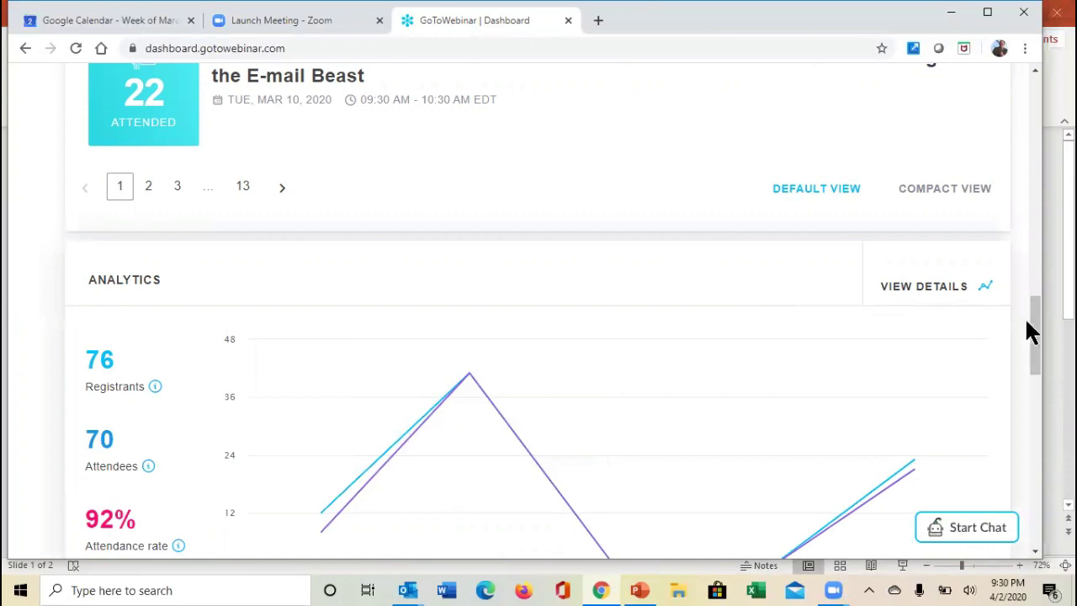
left_click_drag(1028, 322, 1044, 365)
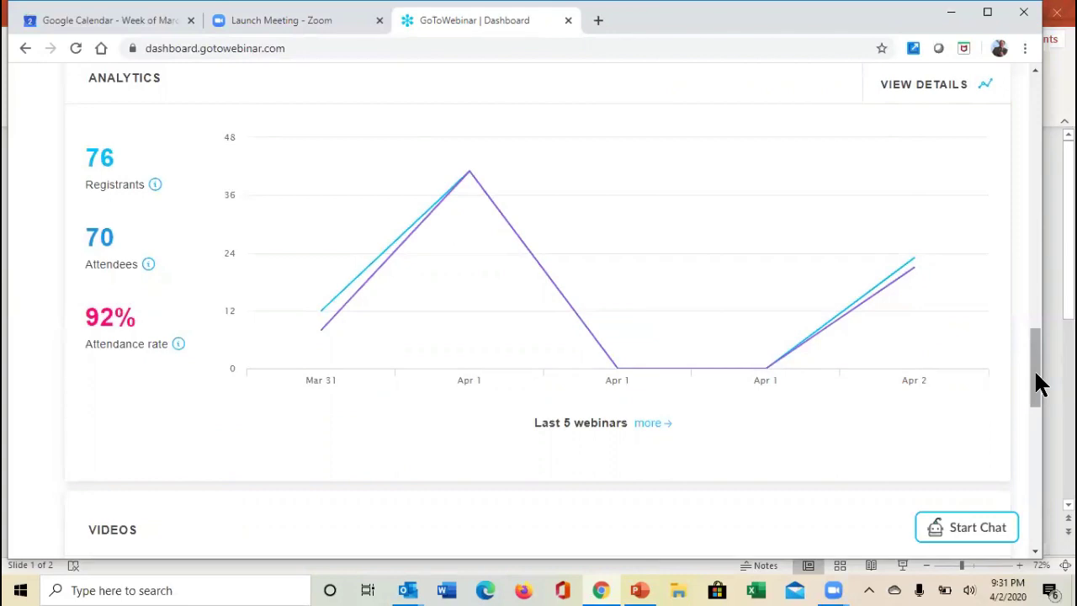
left_click_drag(1040, 384, 1051, 461)
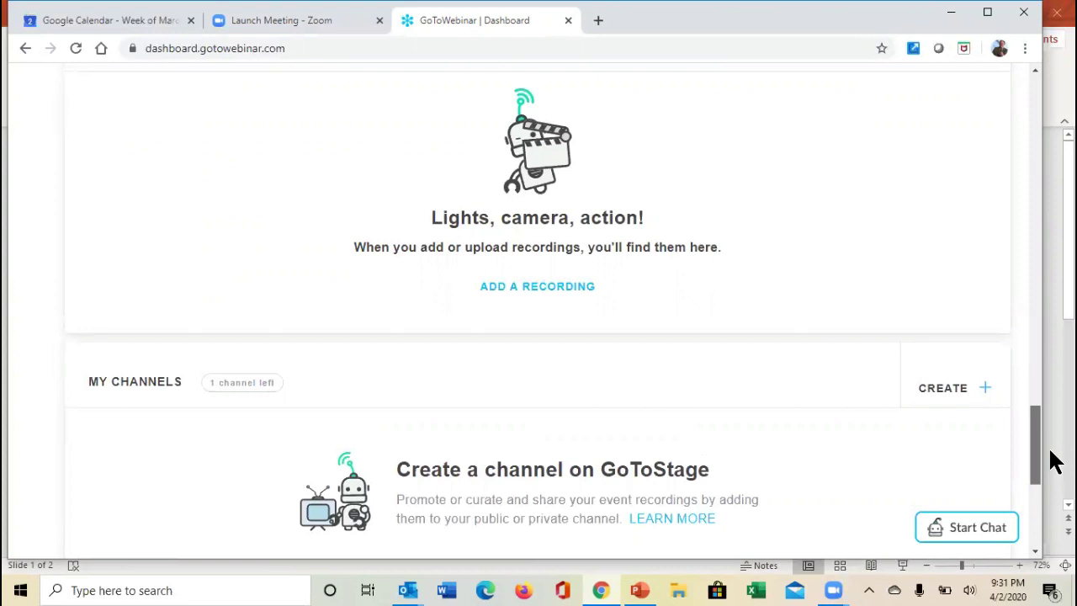
left_click_drag(1052, 462, 1051, 517)
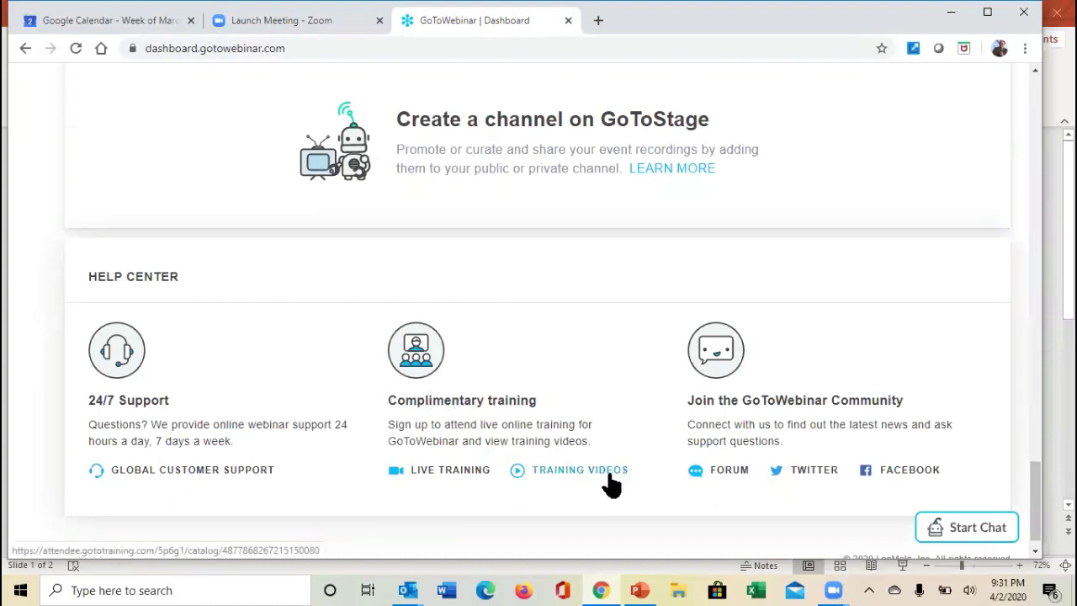
left_click_drag(1040, 494, 1049, 104)
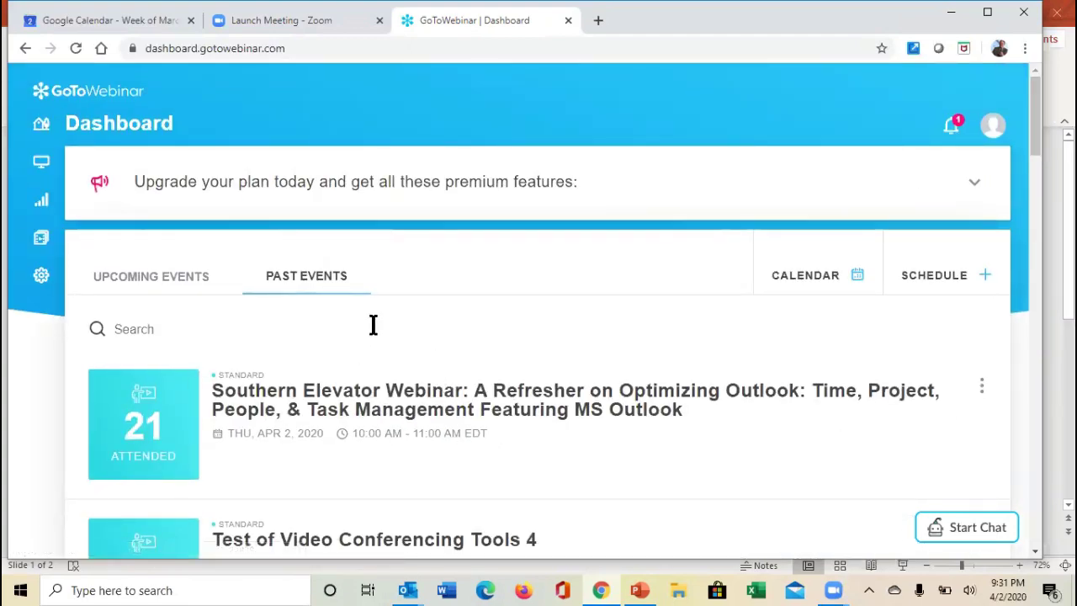
left_click(958, 279)
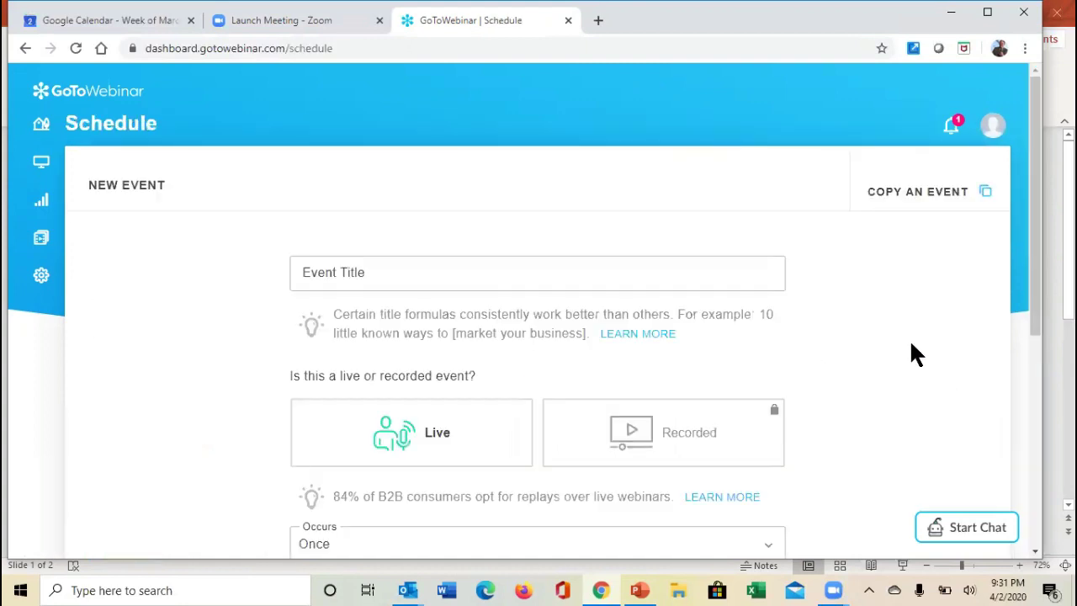
Leave the new event's Occurs setting on Once and bring up the past-events list to copy from.
left_click(329, 273)
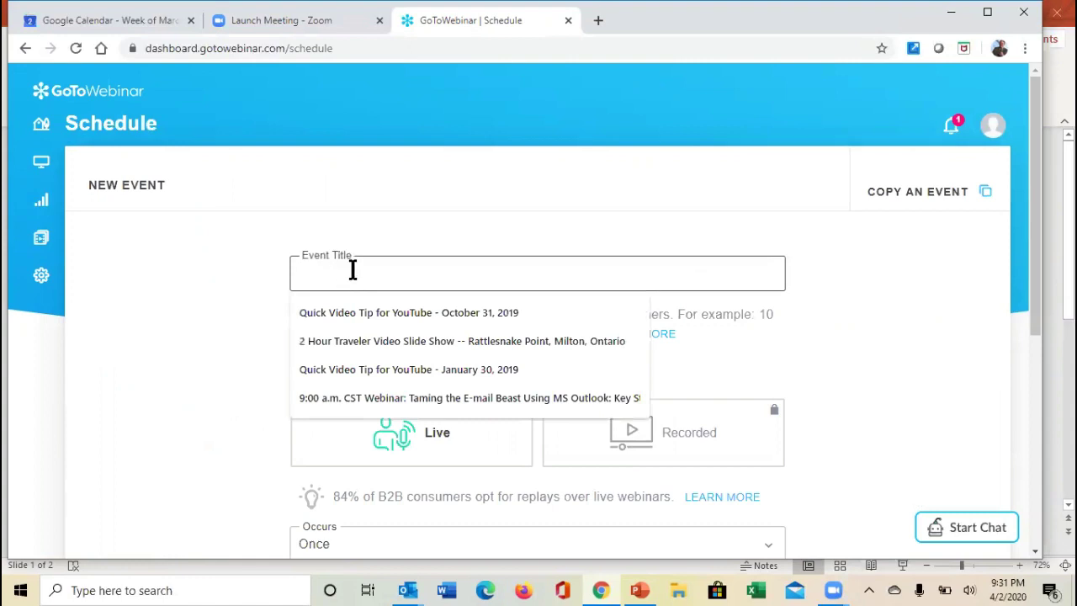
left_click_drag(1039, 276, 1038, 304)
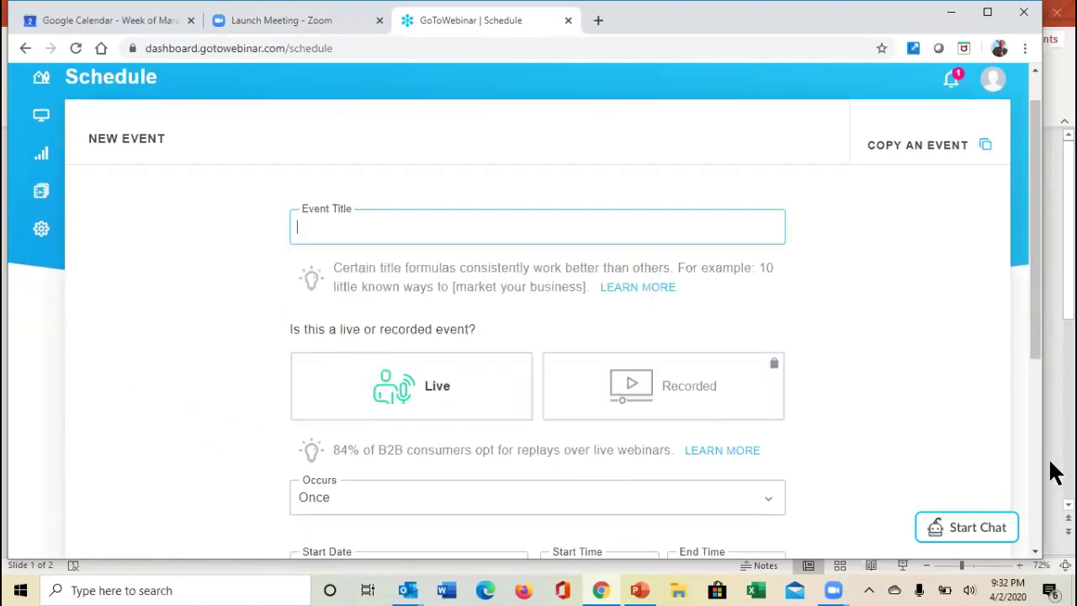
left_click_drag(1046, 281, 1044, 365)
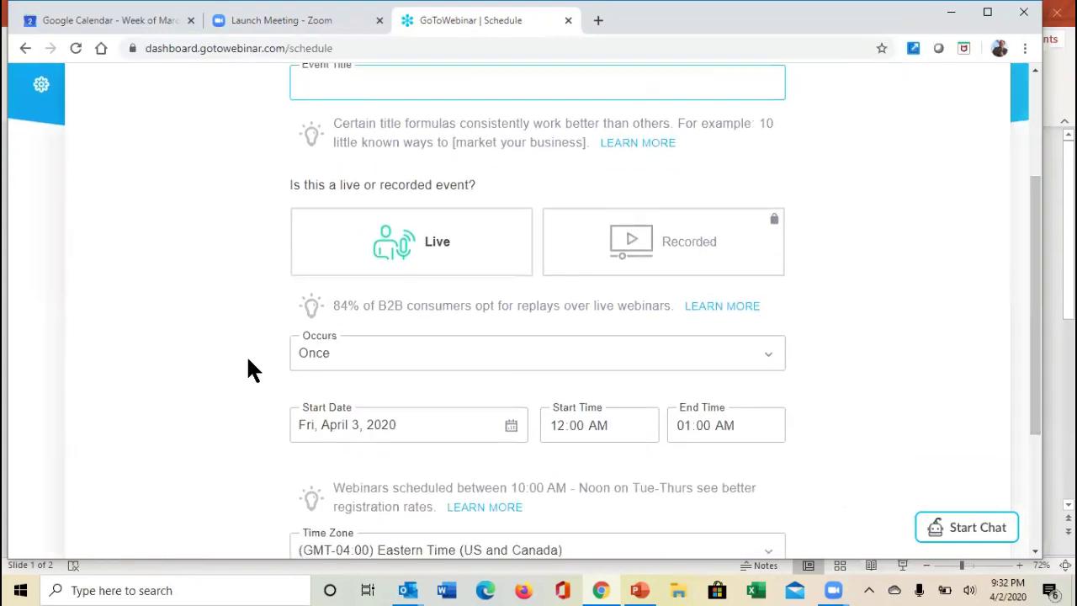
left_click(774, 357)
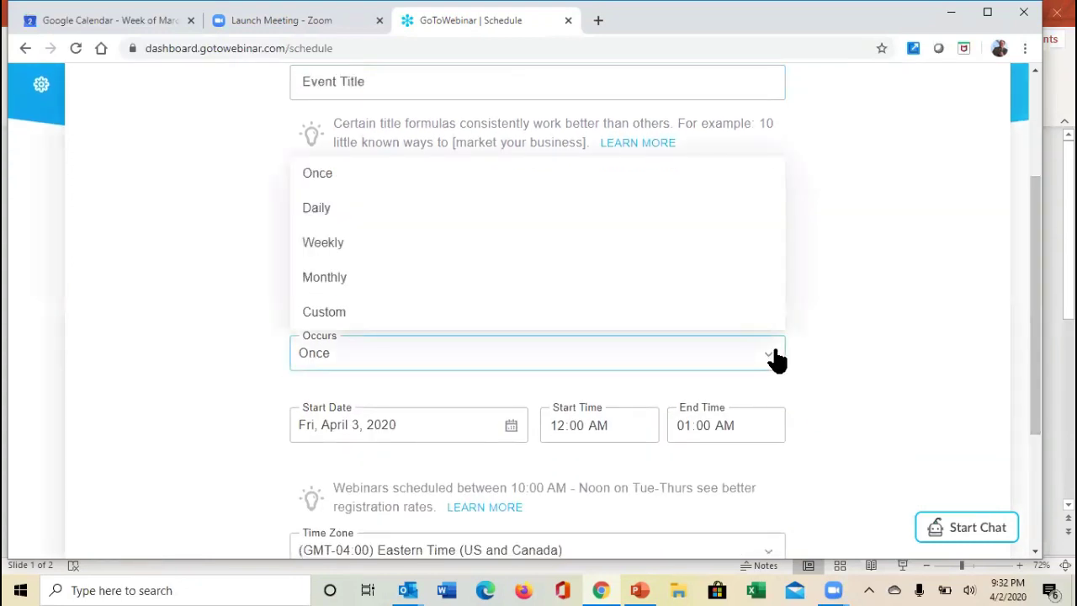
left_click(774, 357)
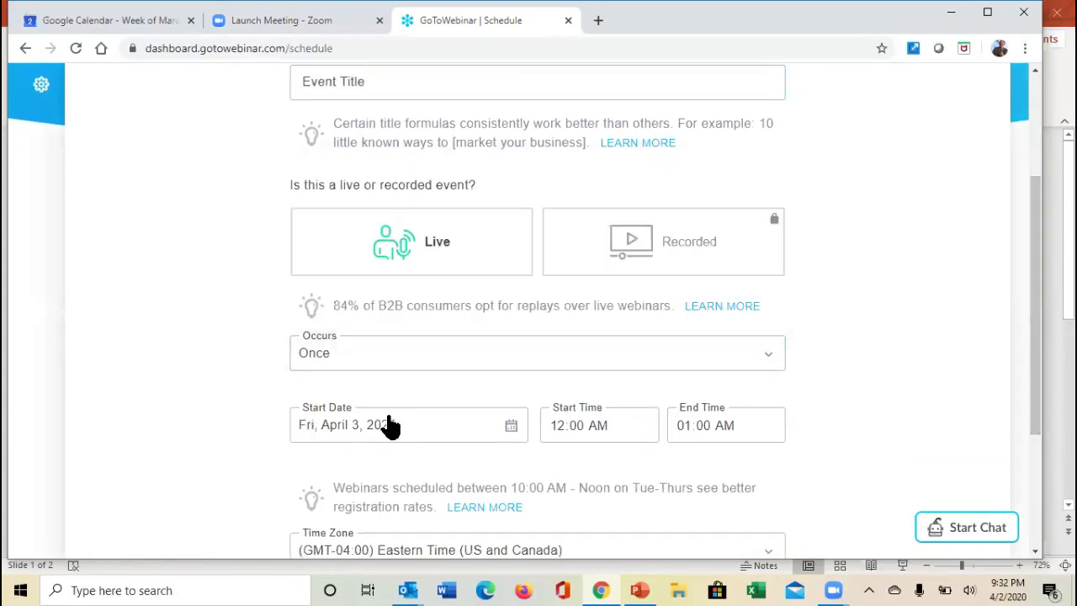
left_click_drag(1041, 396, 1056, 292)
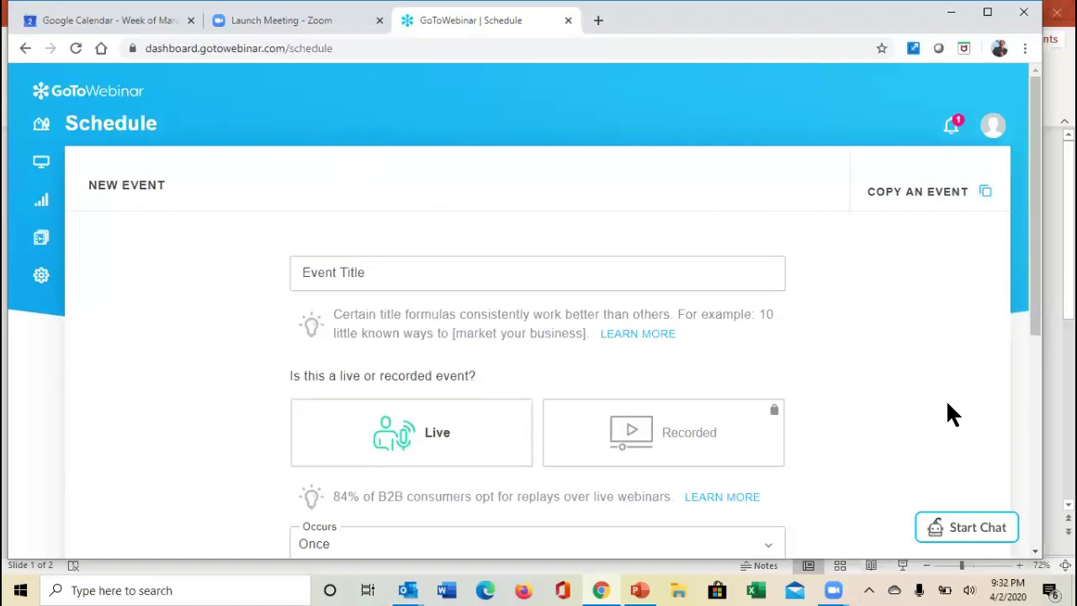
left_click(913, 199)
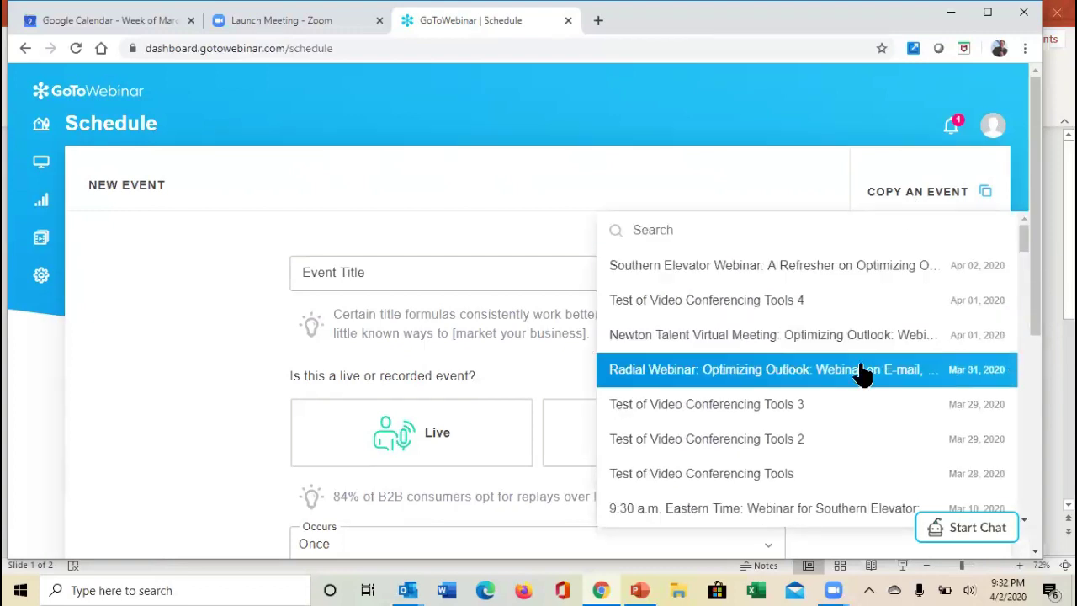
Copy the Radial Webinar event and replace 'Radial' with EDPNC in the title.
left_click(803, 378)
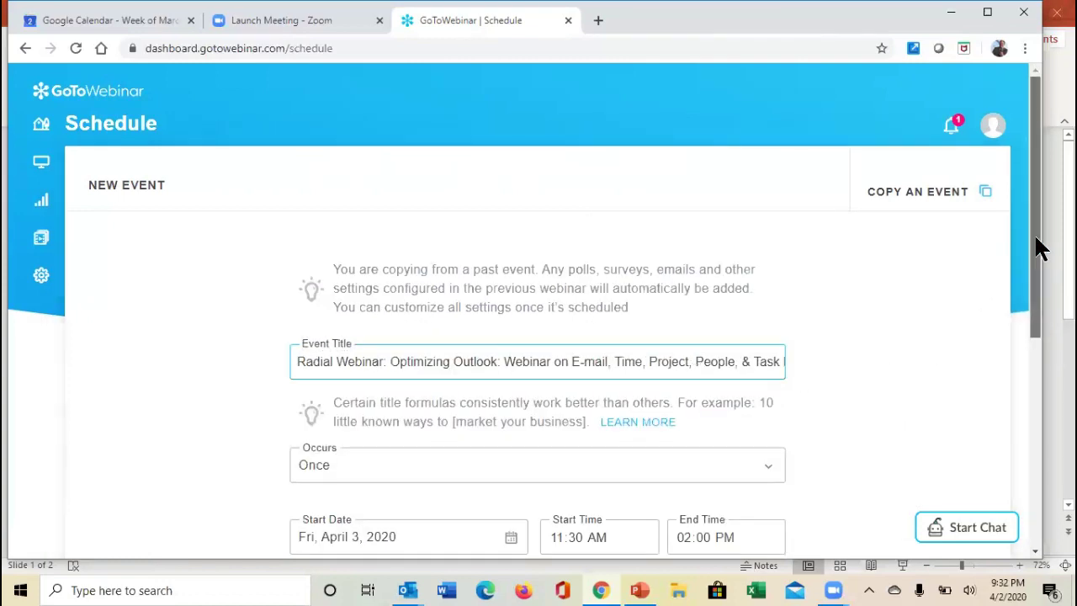
left_click_drag(1036, 240, 799, 329)
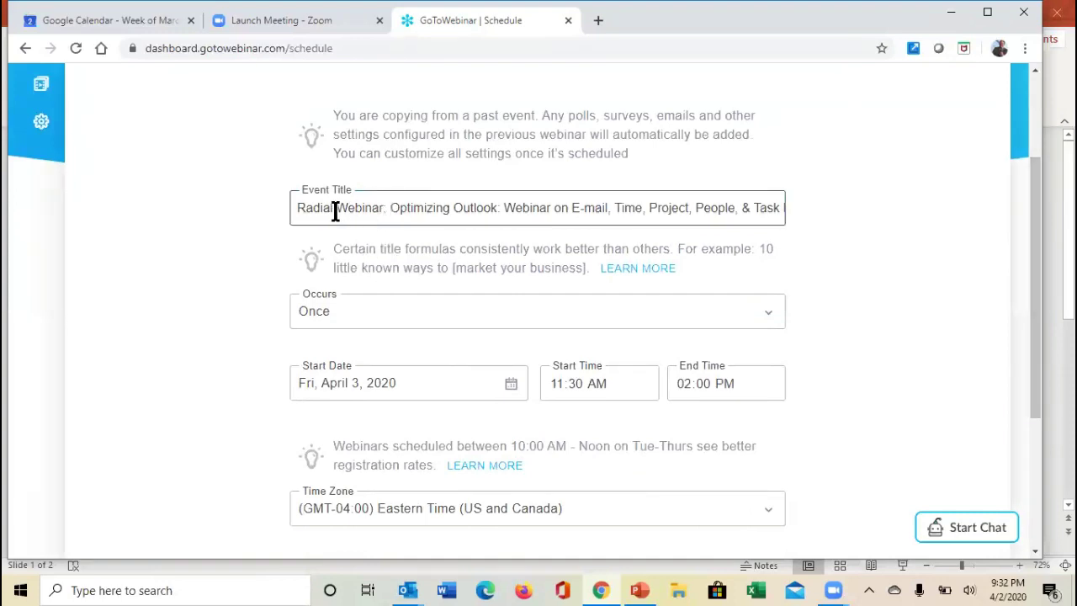
left_click_drag(335, 211, 104, 215)
type("EDPN")
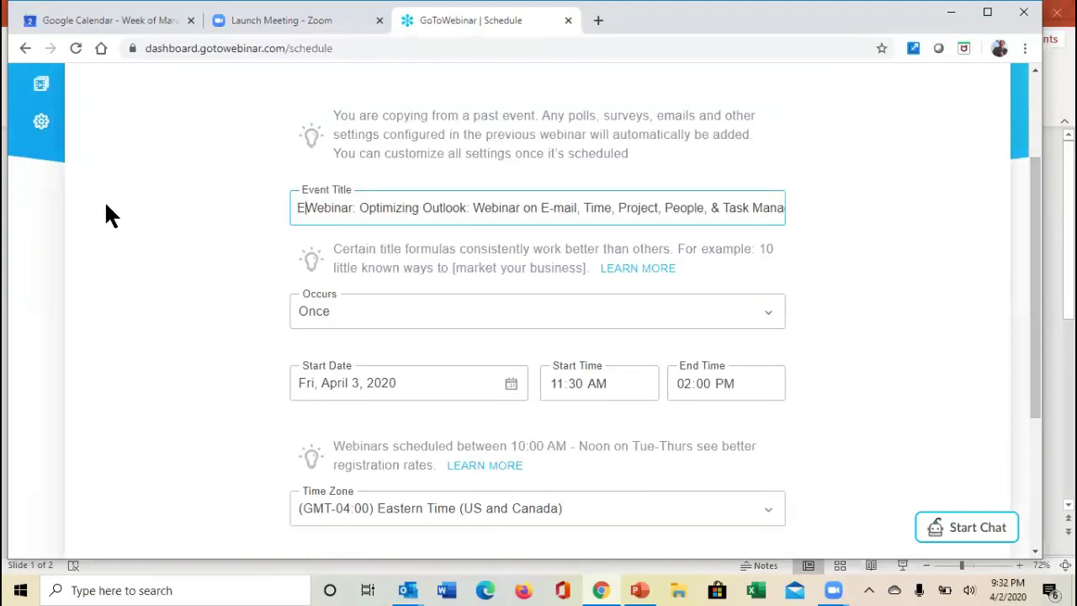
type("C")
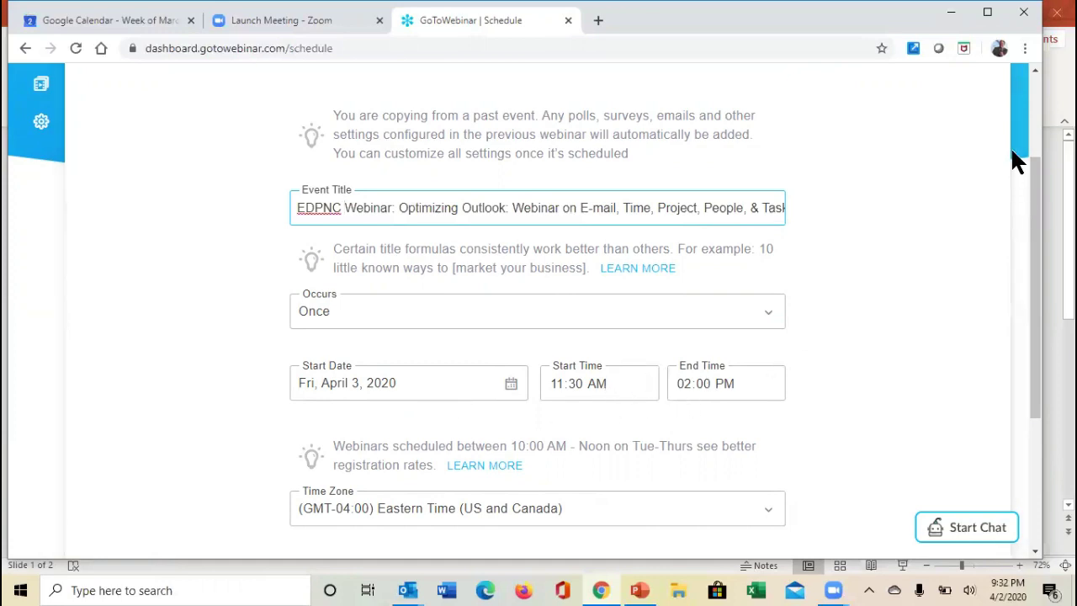
Keep Eastern Time as the time zone and create the webinar for April 3, 11:30 AM–02:00 PM.
left_click_drag(1034, 175, 1052, 305)
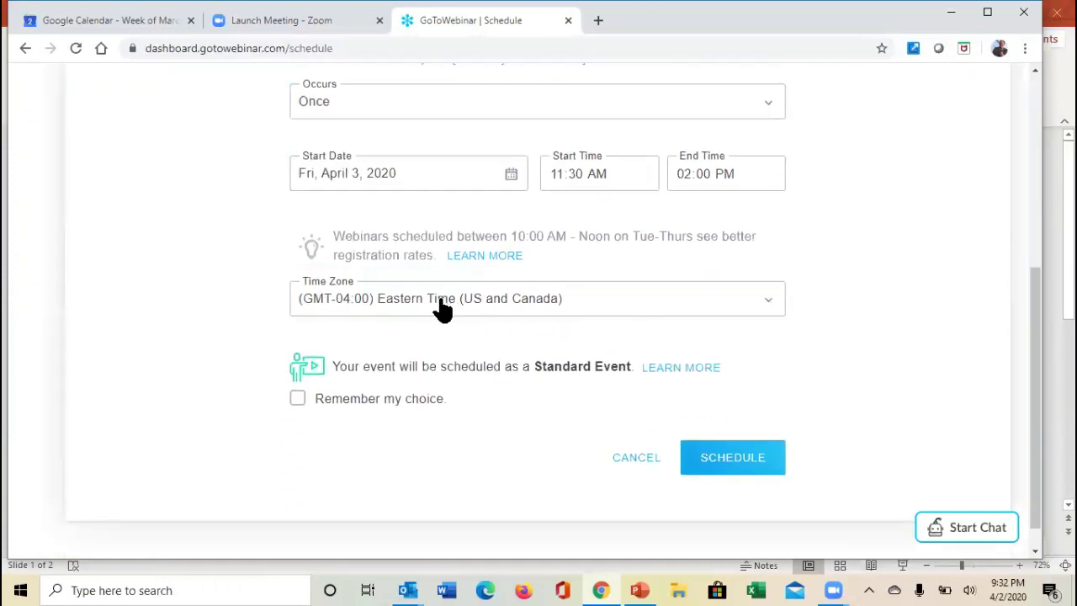
left_click(769, 309)
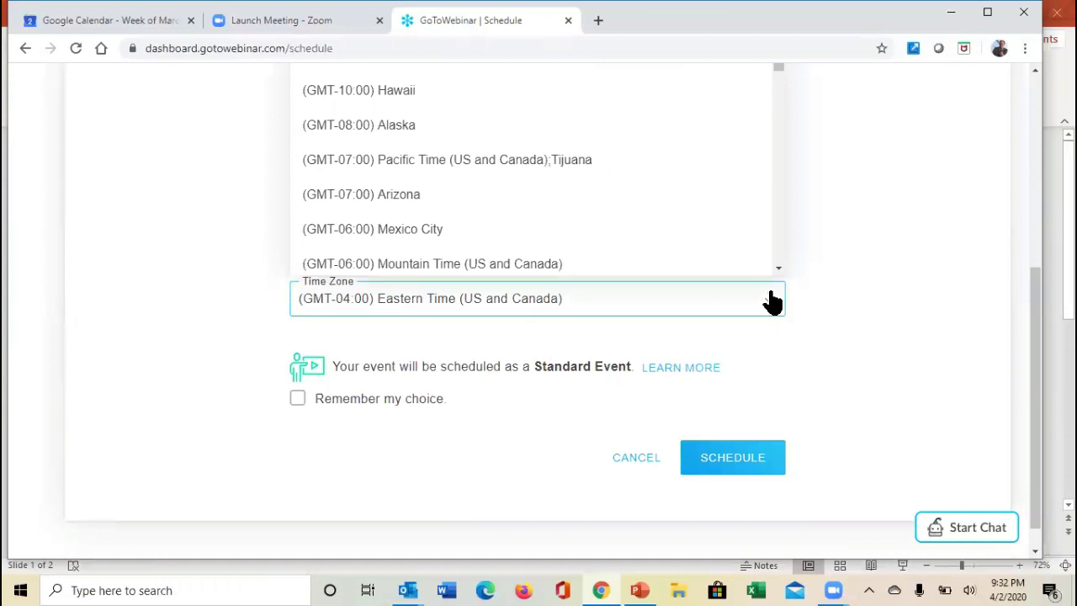
left_click(952, 337)
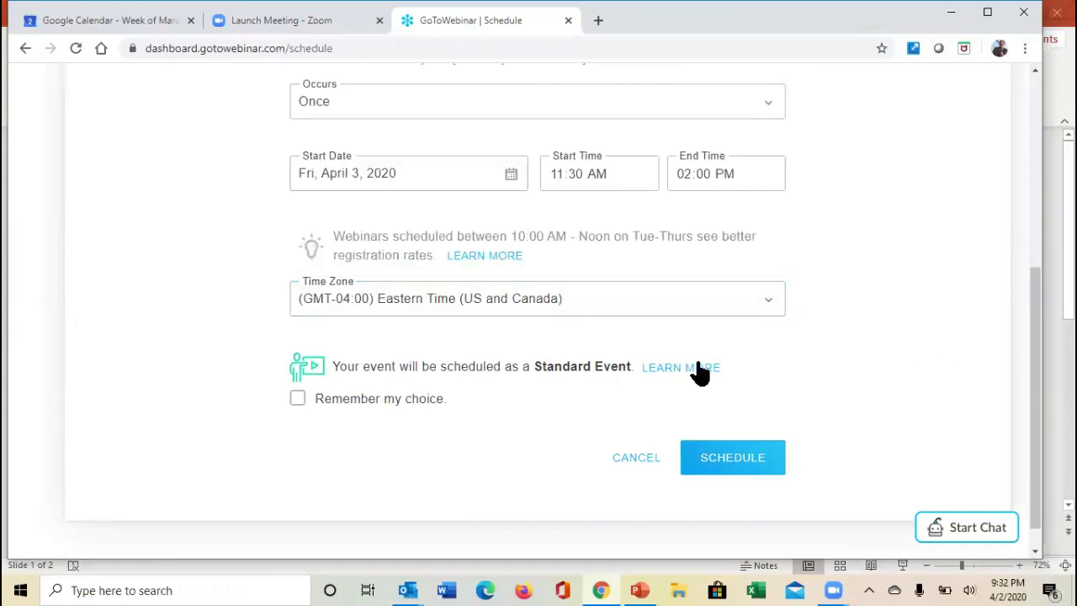
left_click(733, 460)
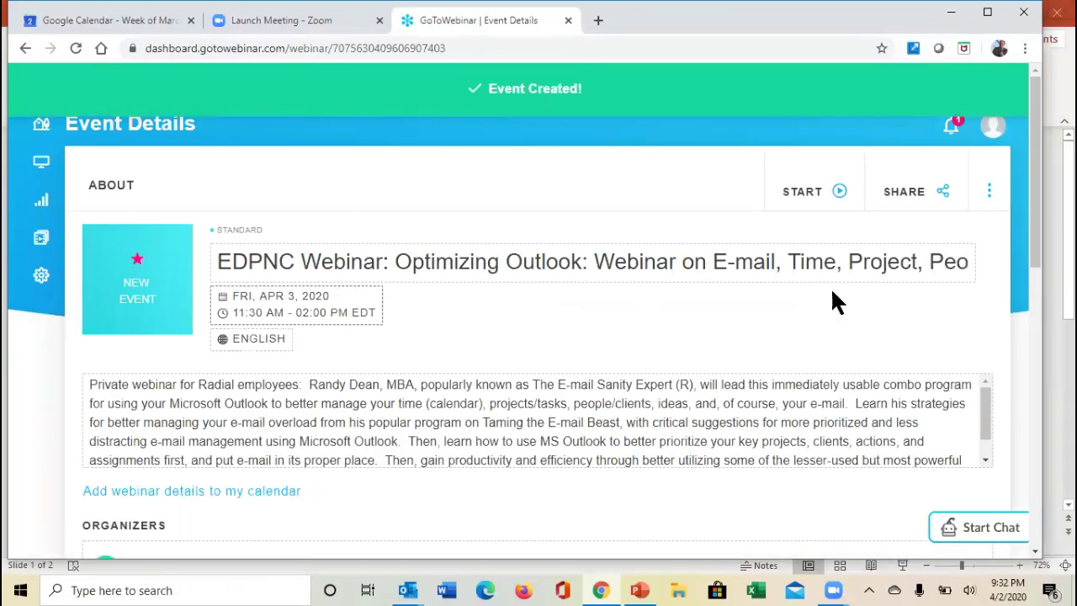
Replace 'Radial' with EDPNC in the webinar description, save it, and open Panelists.
left_click_drag(1039, 204, 1043, 224)
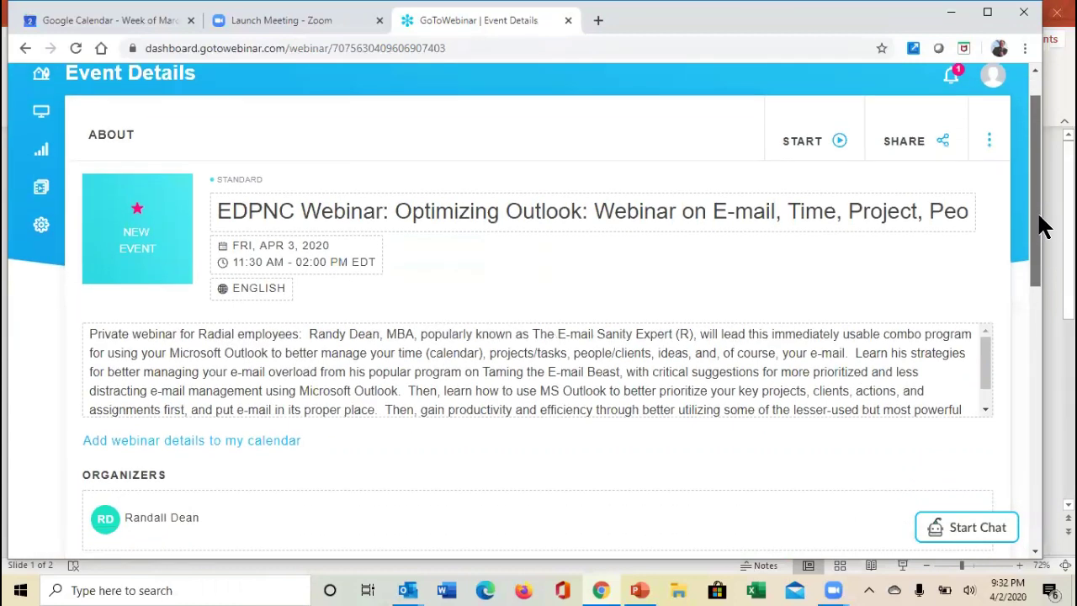
double_click(217, 334)
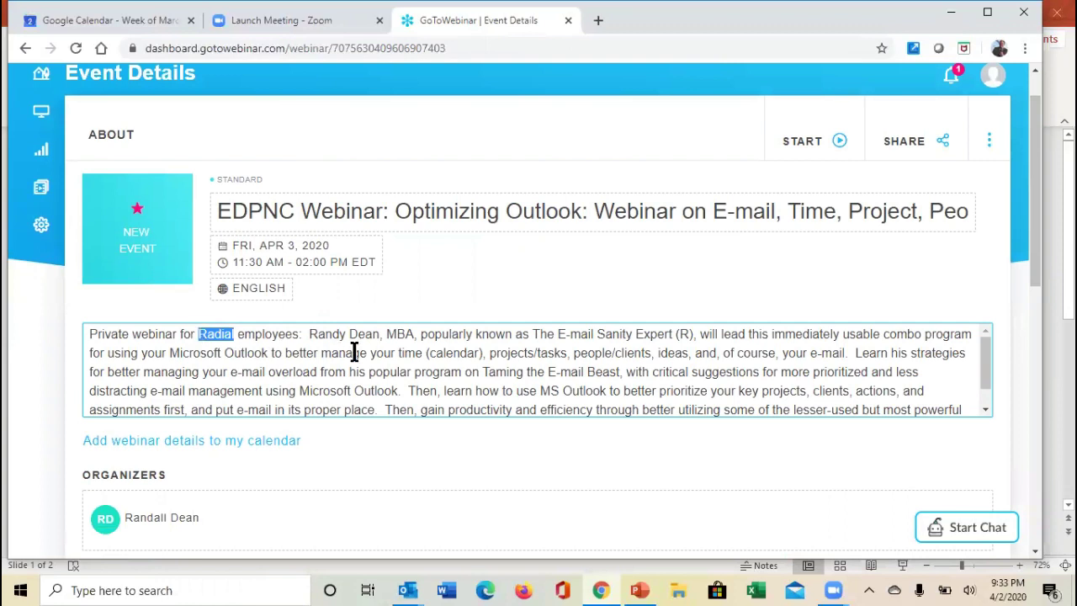
type("EDP")
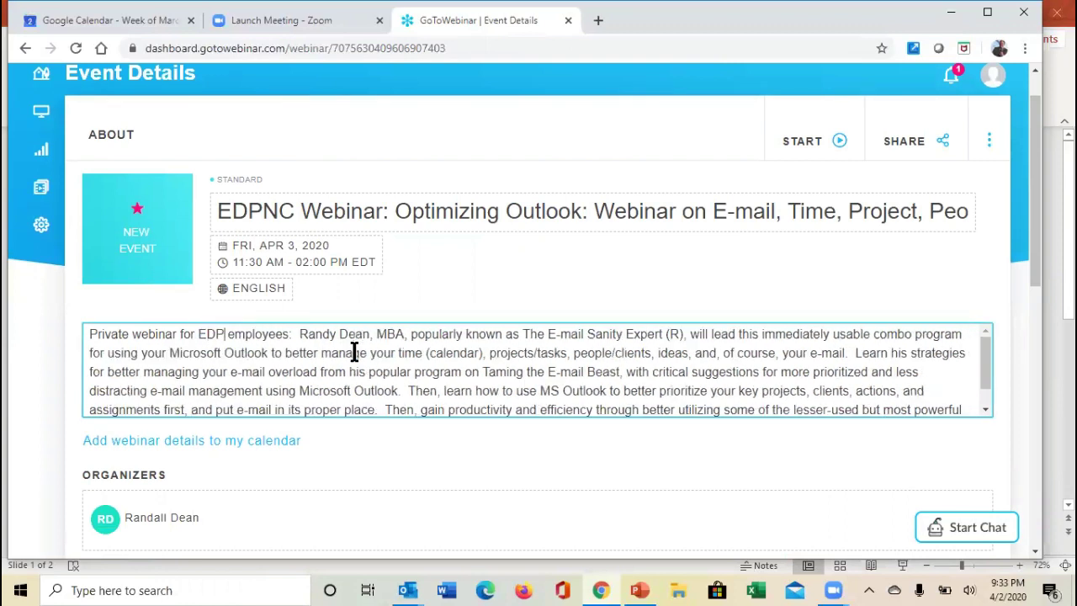
type("NC")
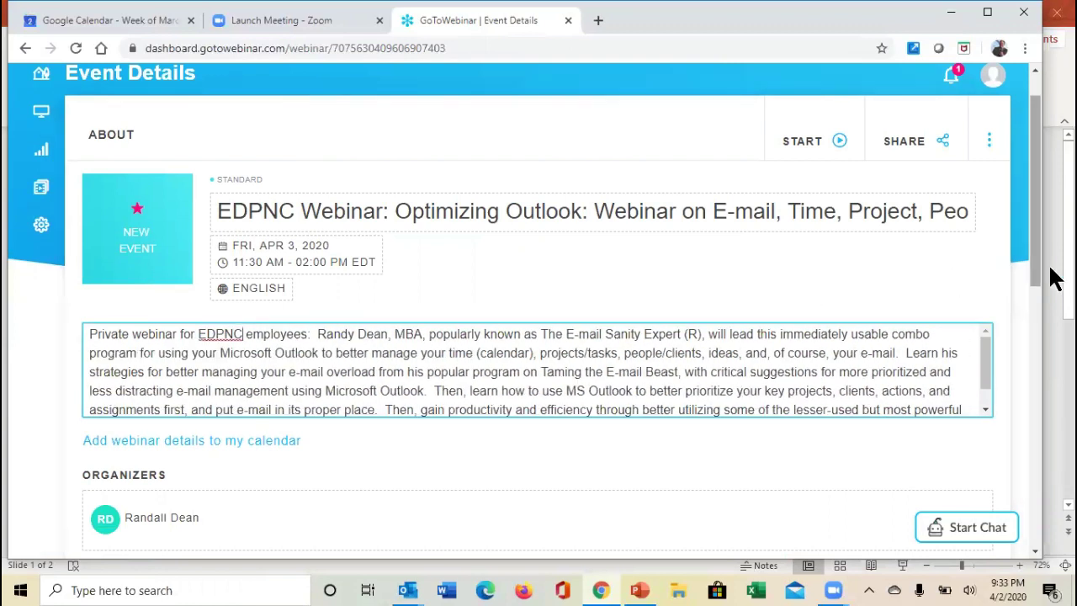
left_click(1031, 261)
left_click_drag(1033, 268, 1038, 390)
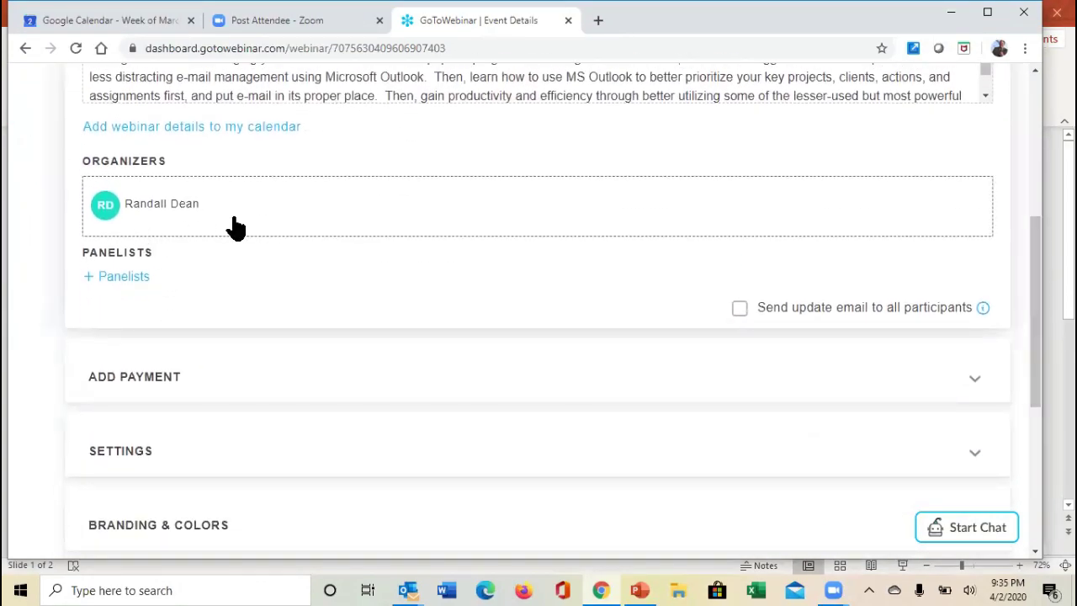
left_click(110, 284)
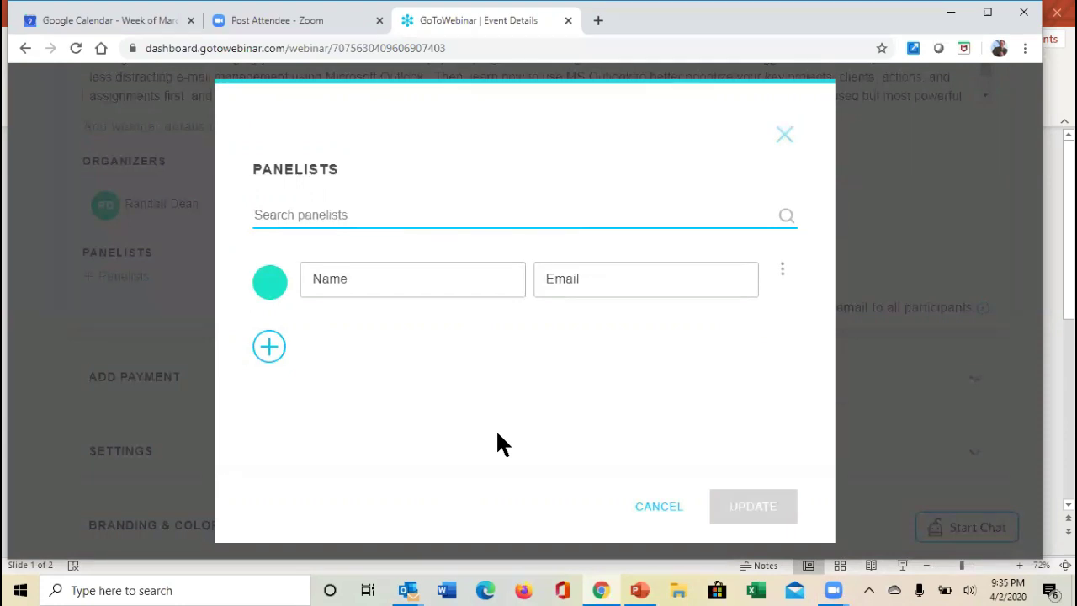
left_click(781, 137)
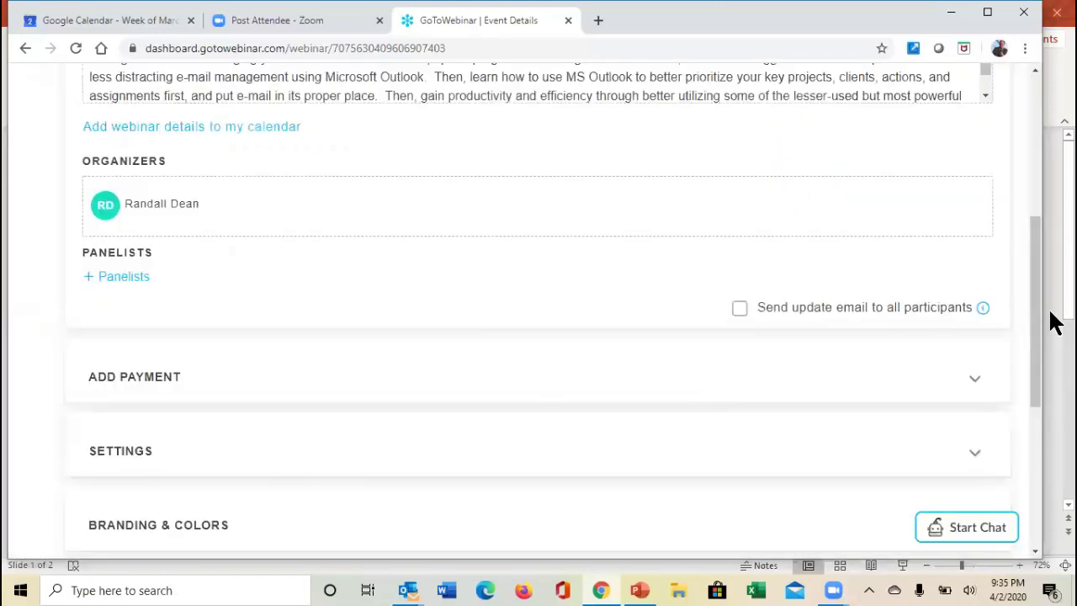
left_click_drag(1034, 311, 1043, 390)
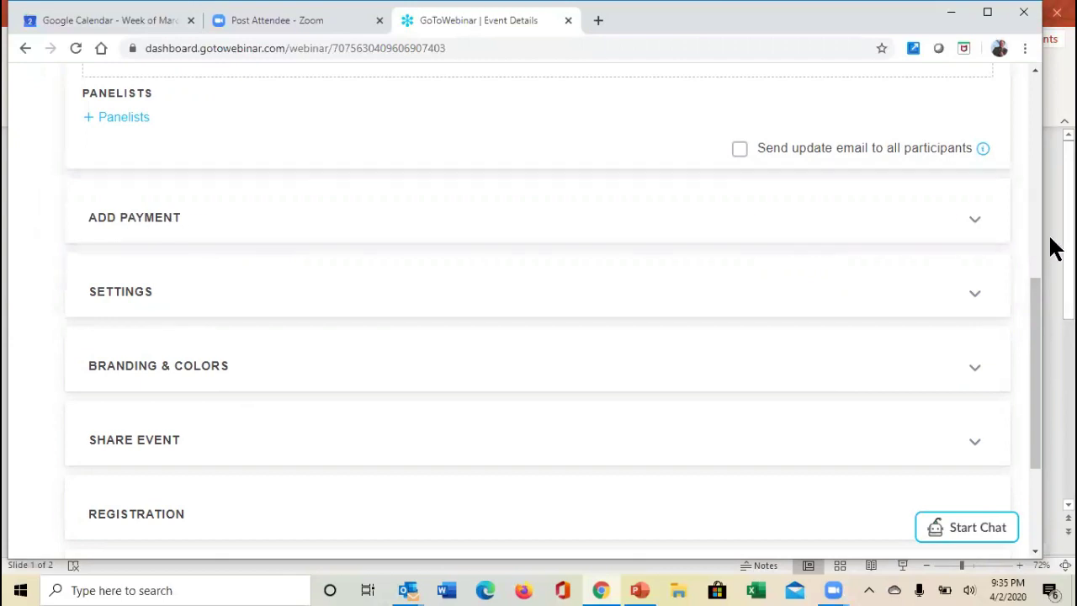
left_click(978, 222)
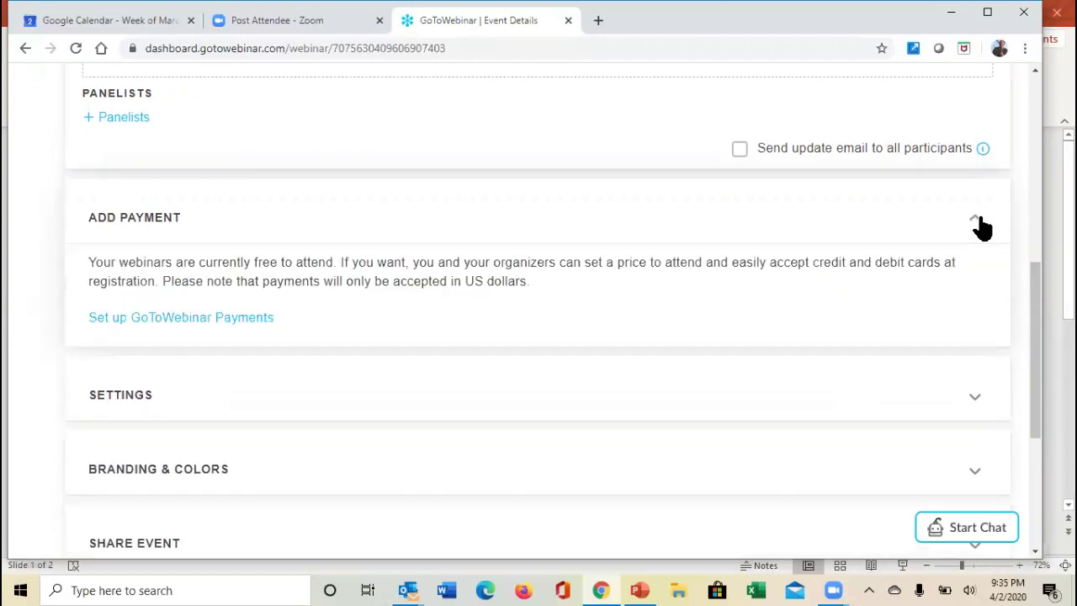
left_click(977, 222)
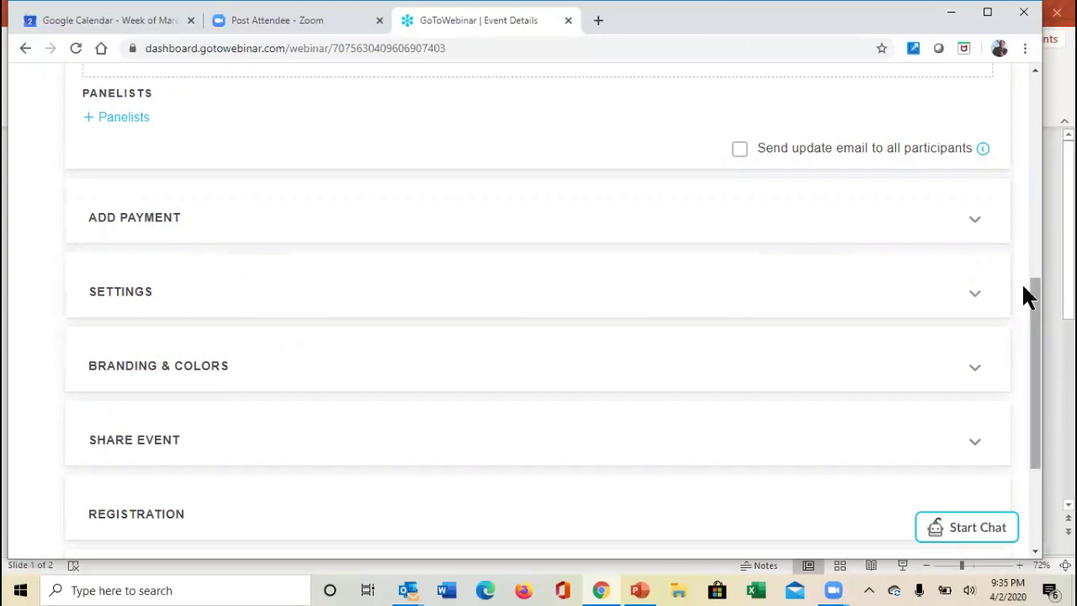
Switch off 'Automatically start recording' in the webinar settings and review the audio and access-code options.
left_click(976, 299)
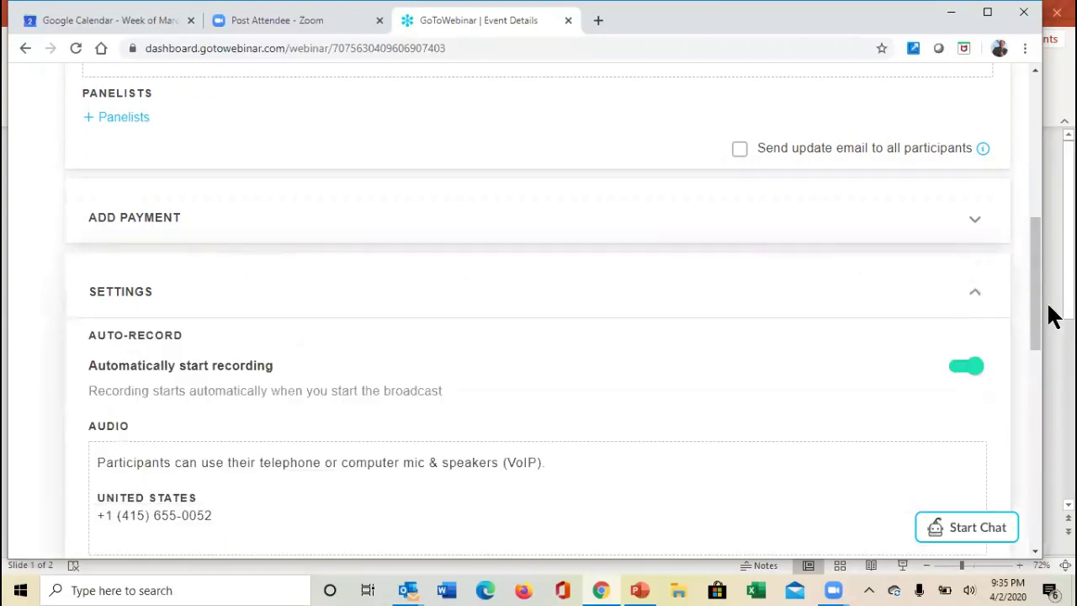
scroll(1044, 312, "down", 2)
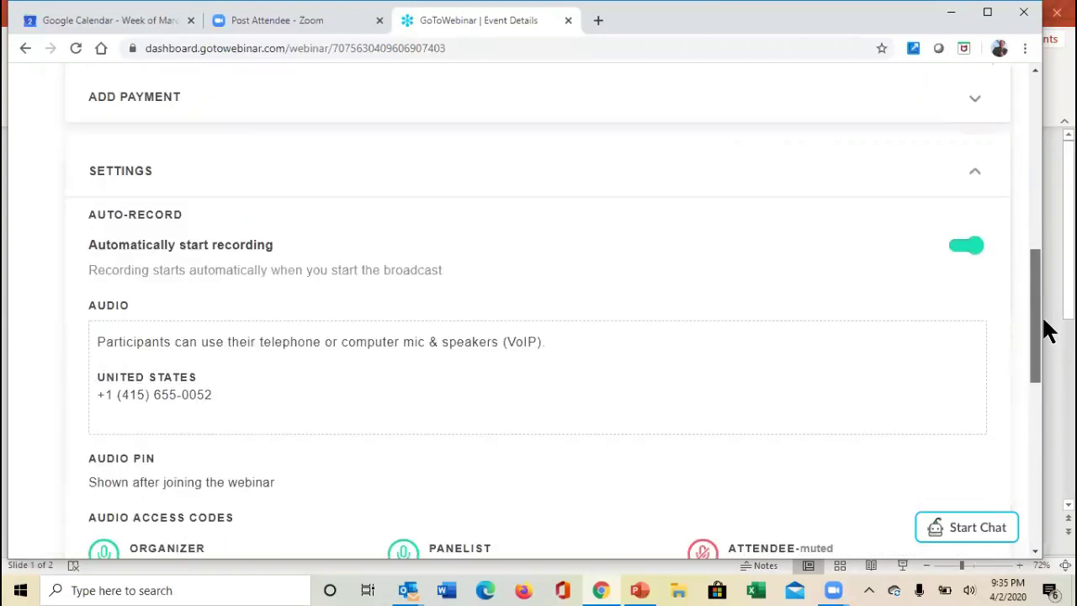
left_click(956, 246)
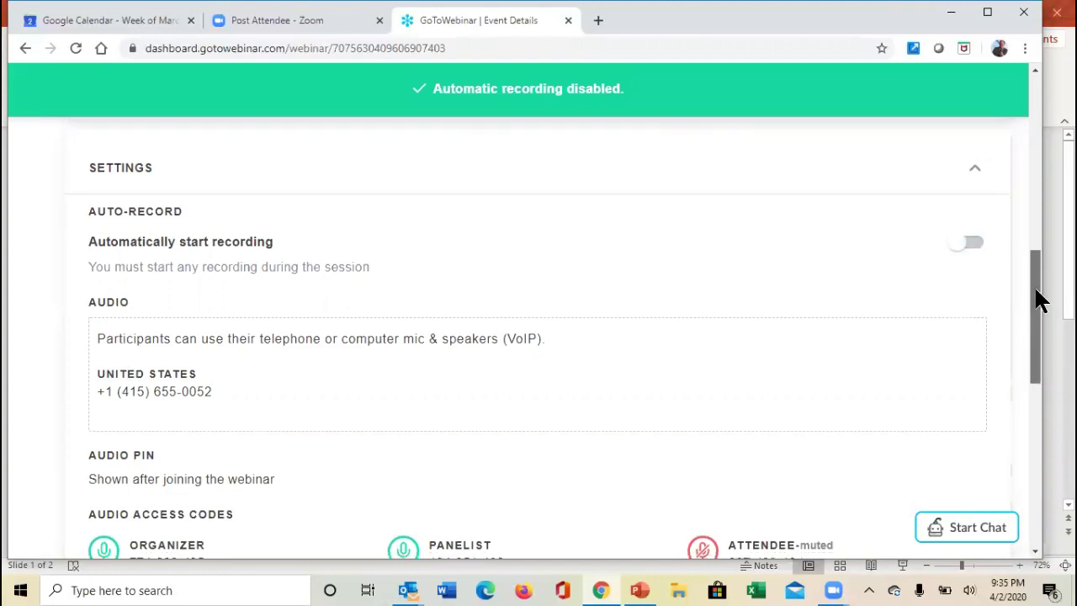
left_click_drag(1041, 300, 1044, 324)
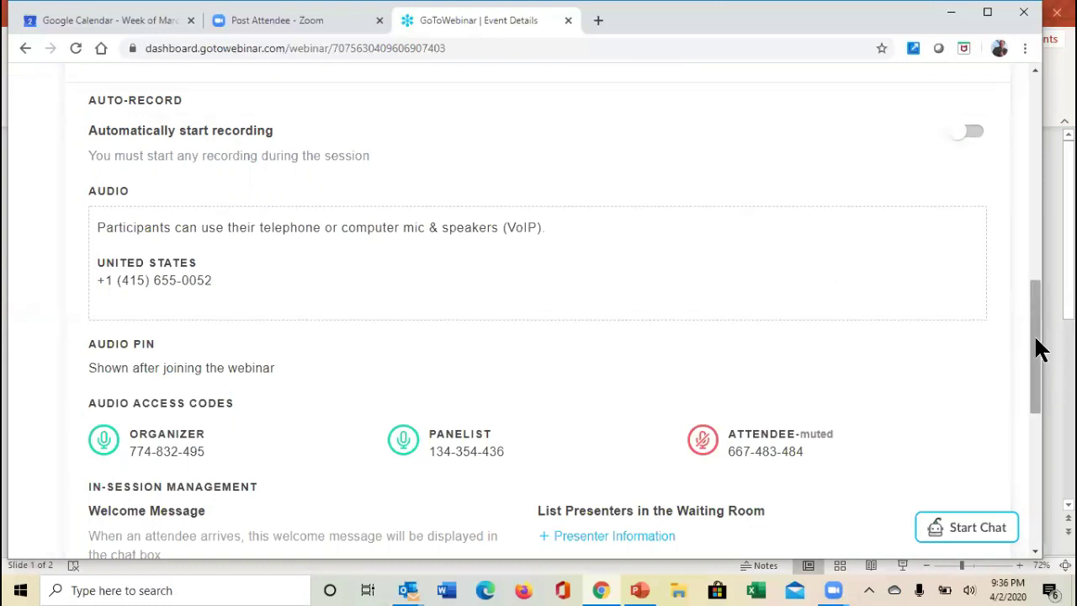
left_click_drag(1040, 349, 1038, 356)
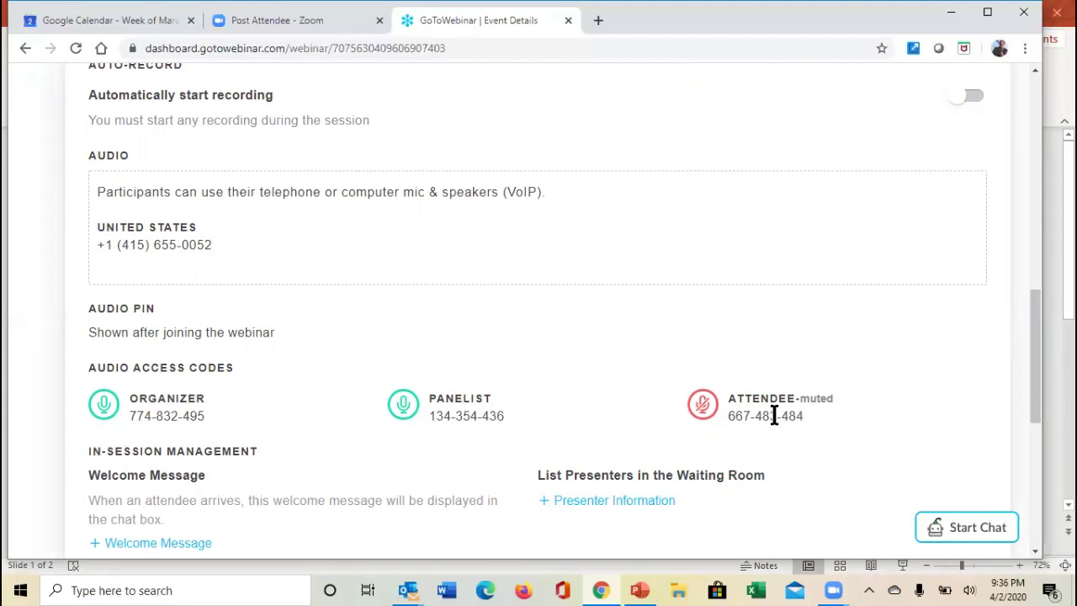
left_click_drag(1040, 389, 1032, 454)
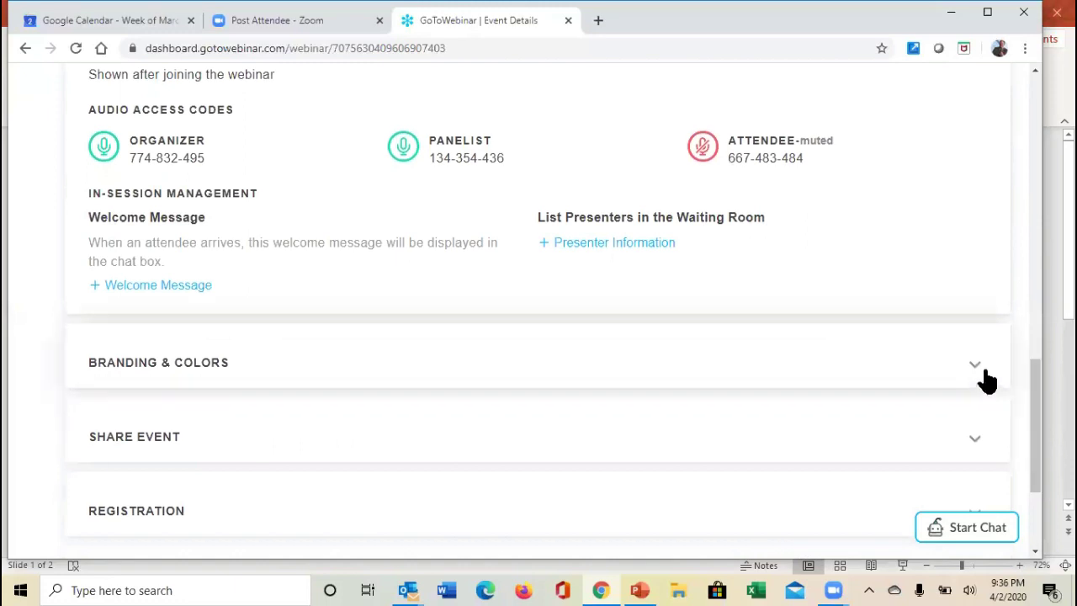
Upload Randy_2015_On_Stage_Close_Up.JPG from Website files through Branding & Colors.
left_click(976, 367)
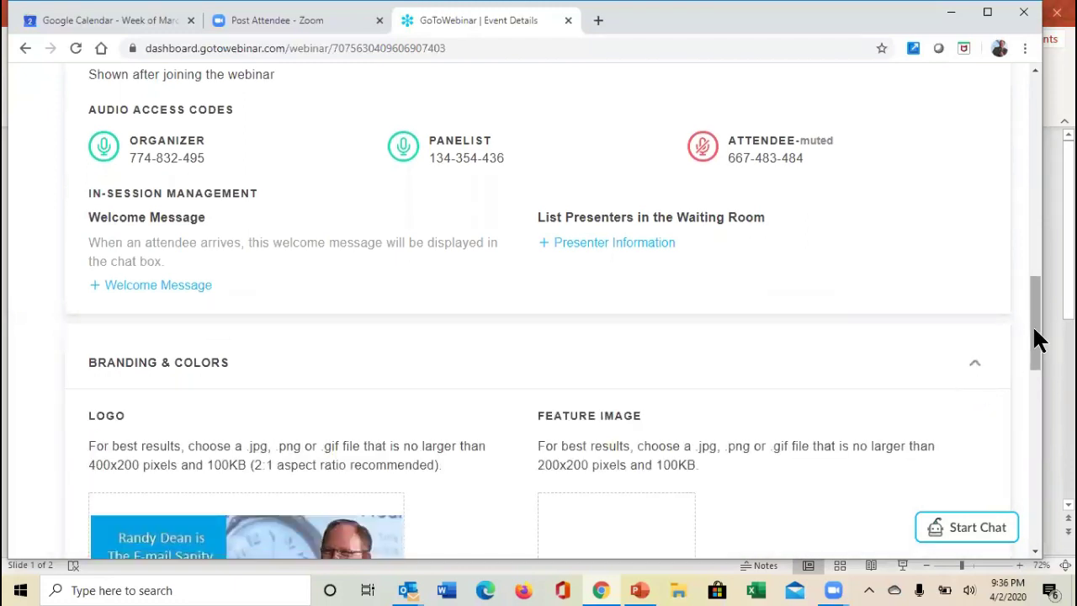
scroll(1040, 353, "down", 3)
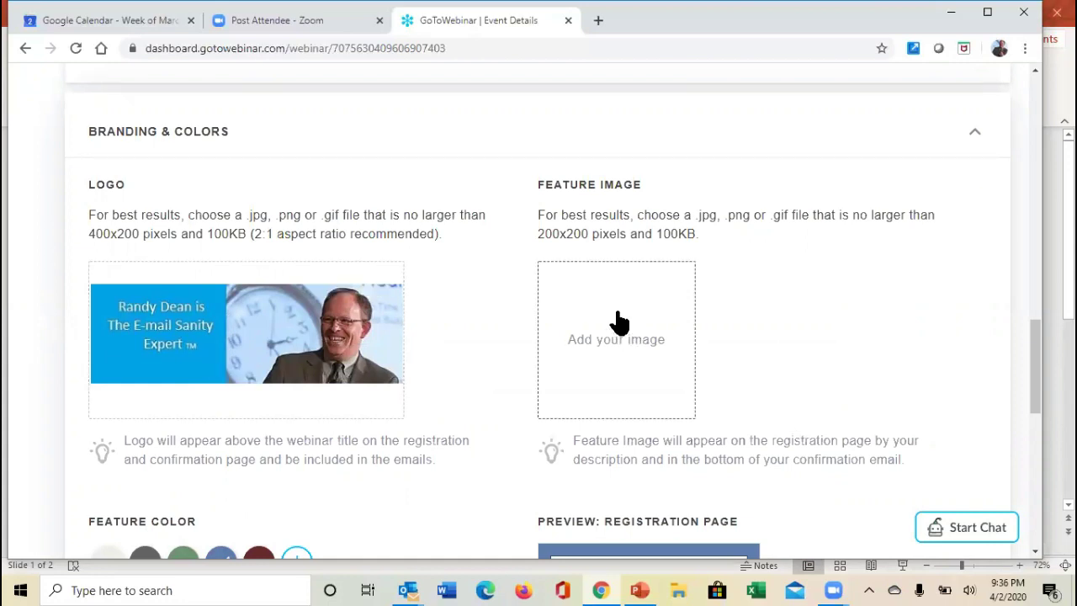
left_click(615, 332)
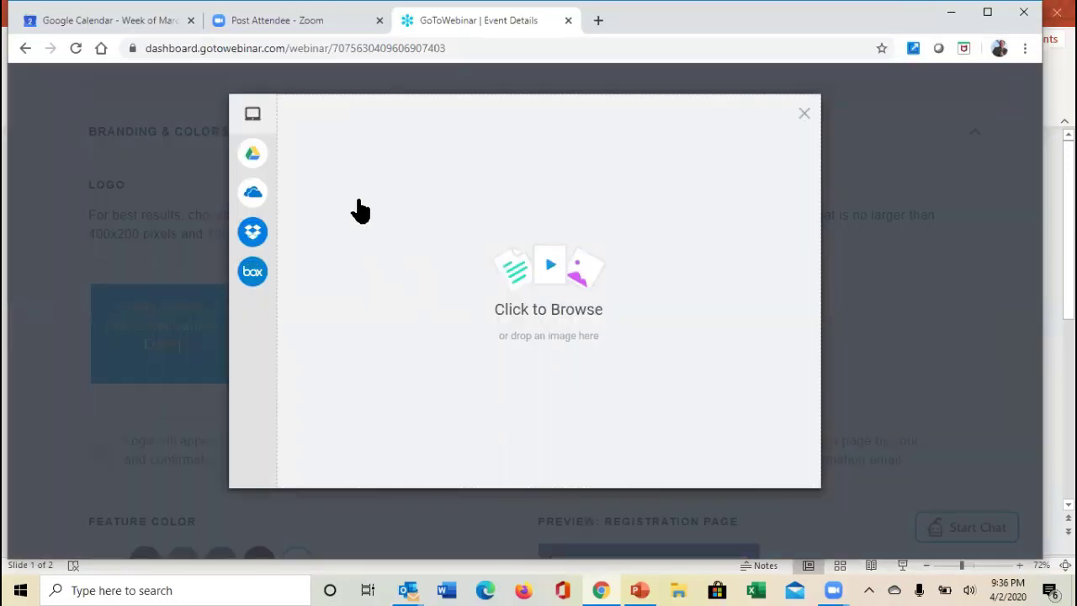
left_click(555, 311)
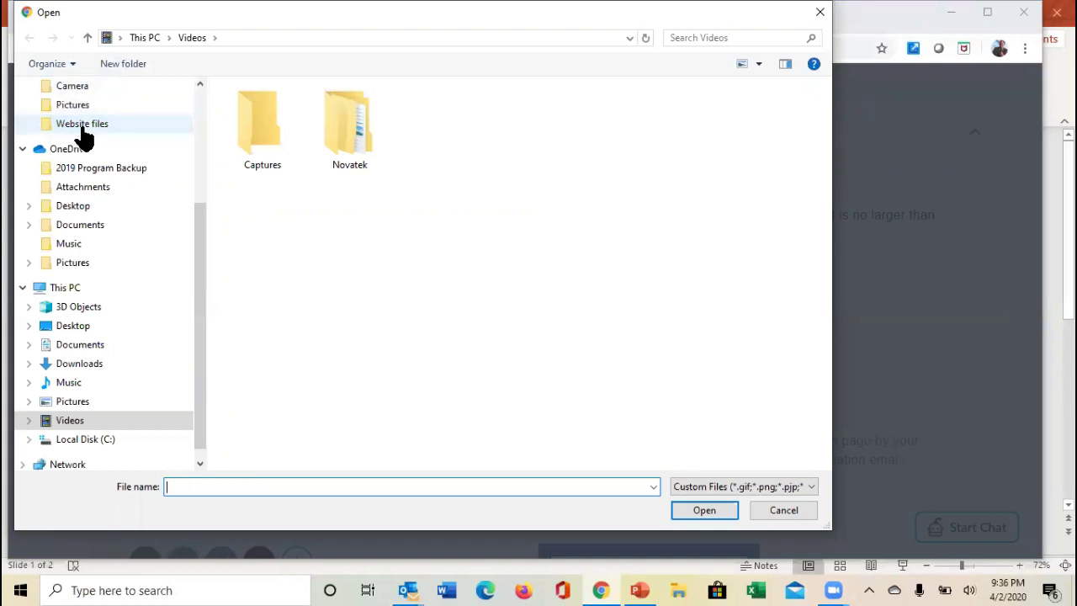
left_click(82, 125)
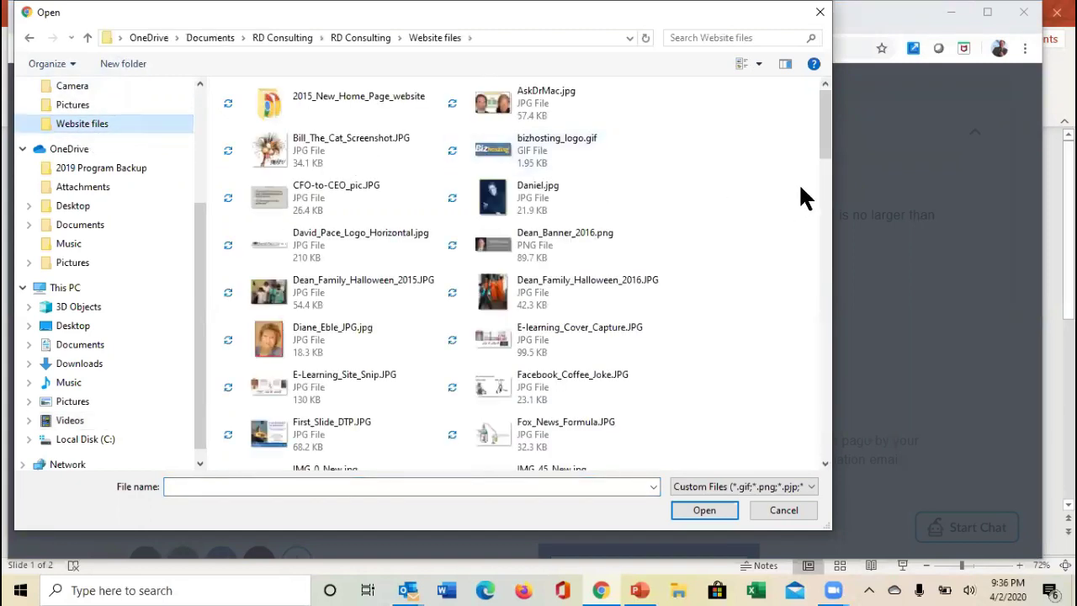
left_click_drag(827, 128, 805, 263)
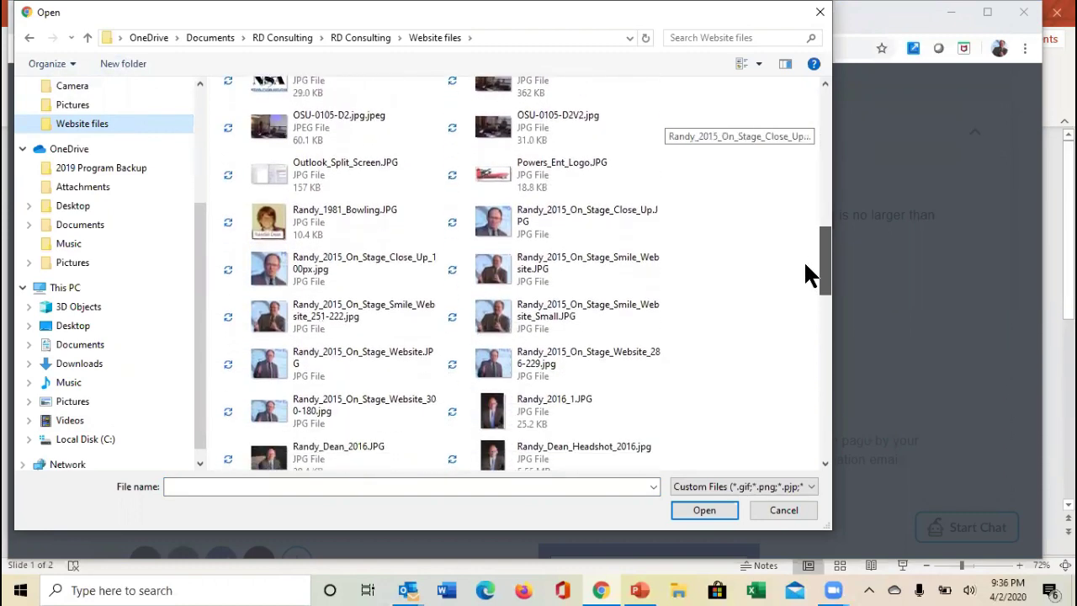
left_click(490, 219)
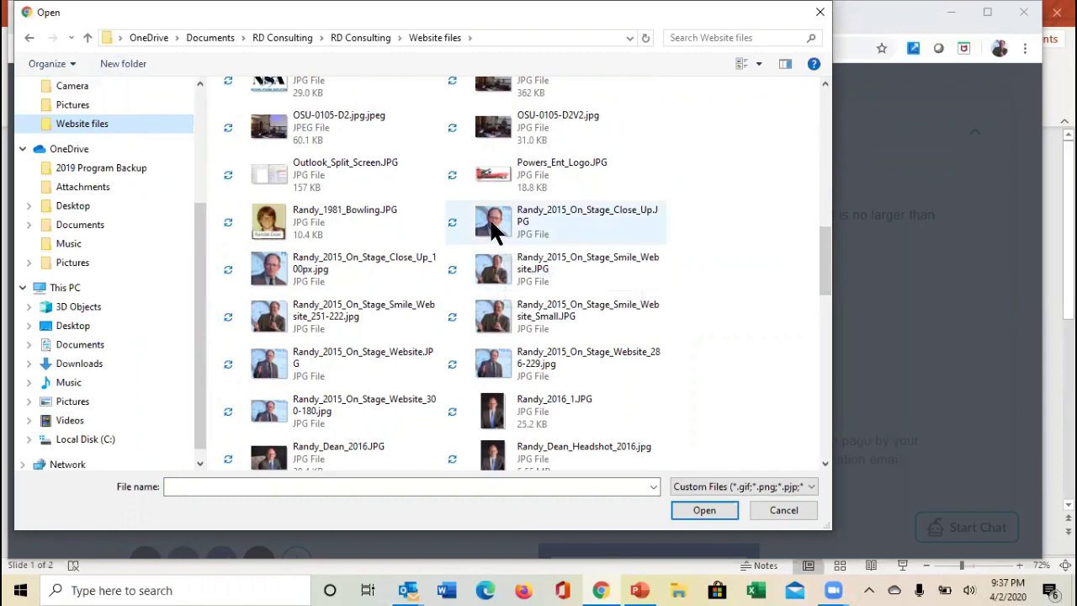
left_click(698, 514)
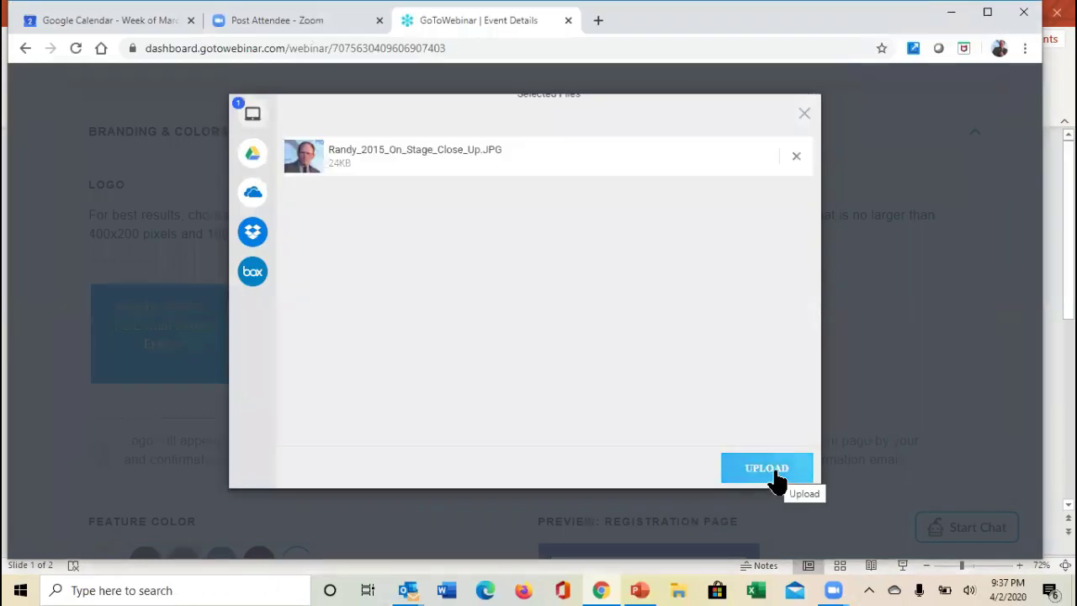
left_click(774, 476)
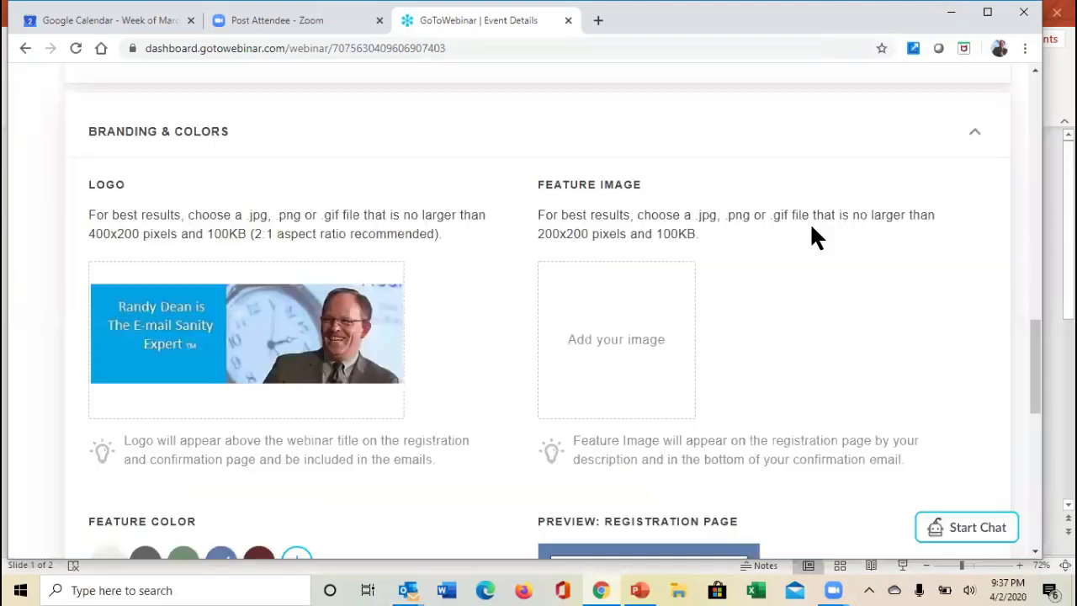
Scroll the registration page preview from the sign-up form up to the banner, then close it.
mouse_move(236, 361)
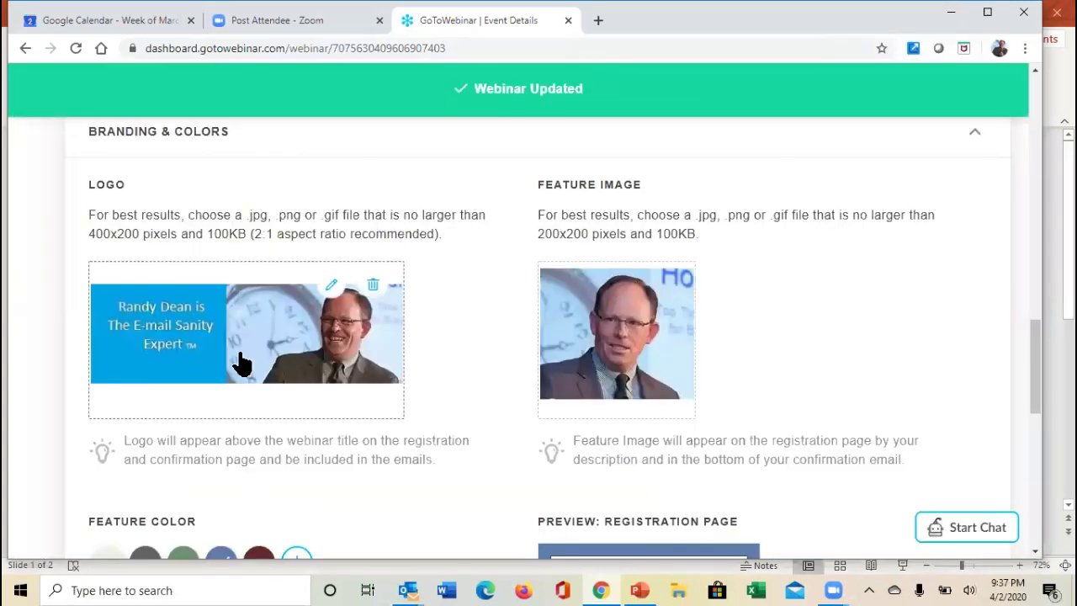
left_click_drag(1034, 378, 1004, 441)
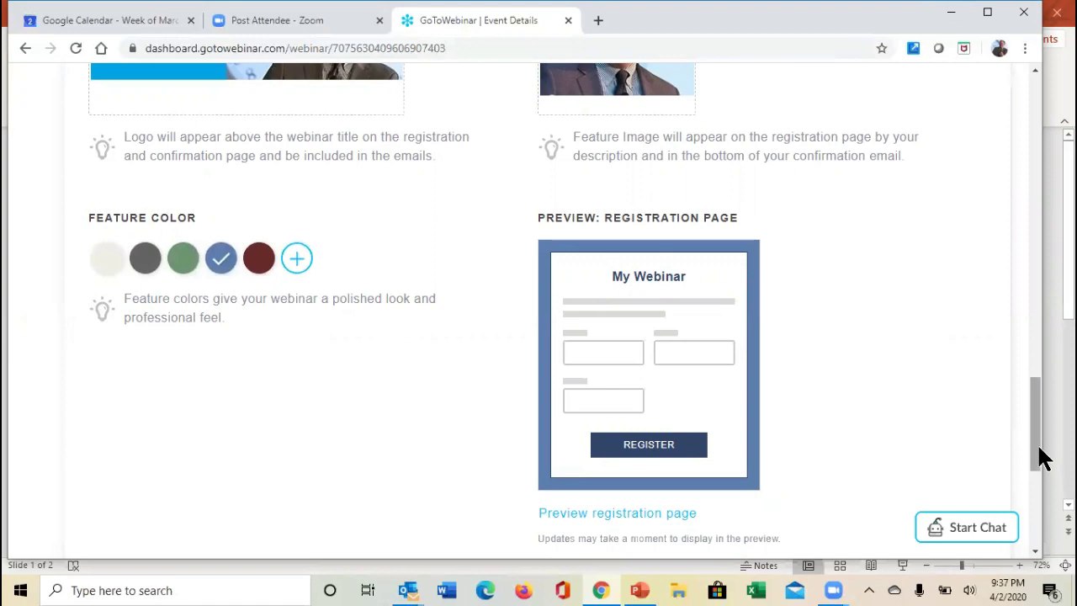
left_click_drag(1043, 459, 1048, 428)
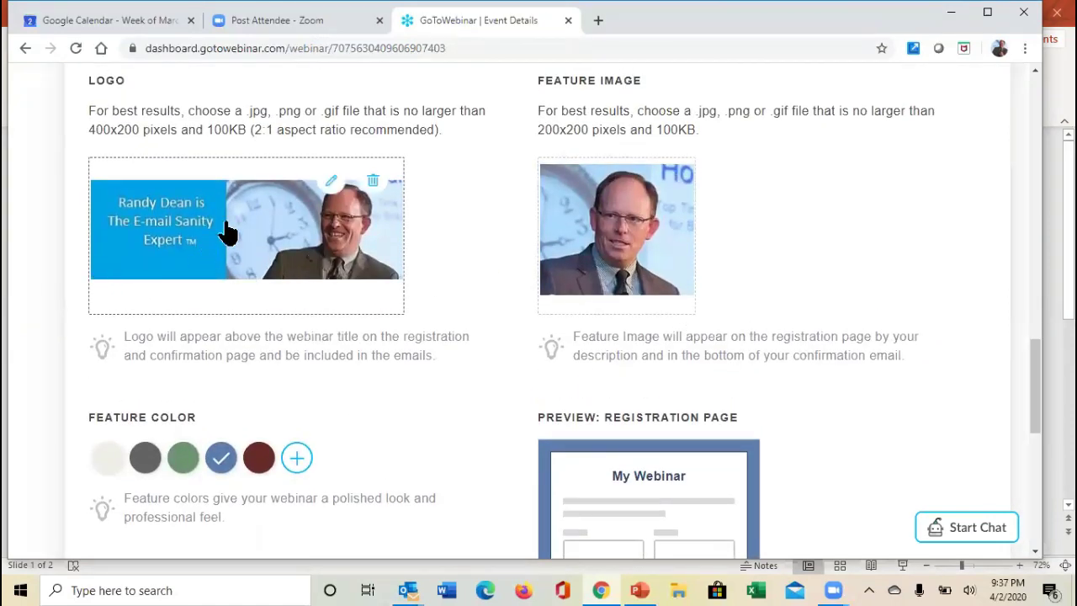
left_click_drag(1041, 407, 1041, 447)
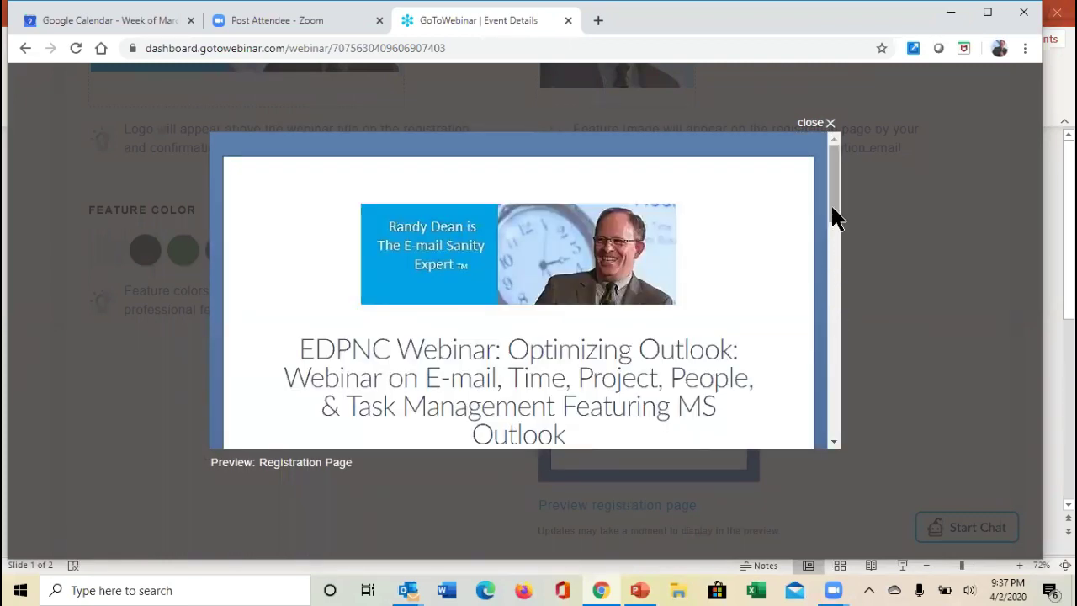
left_click_drag(832, 216, 831, 380)
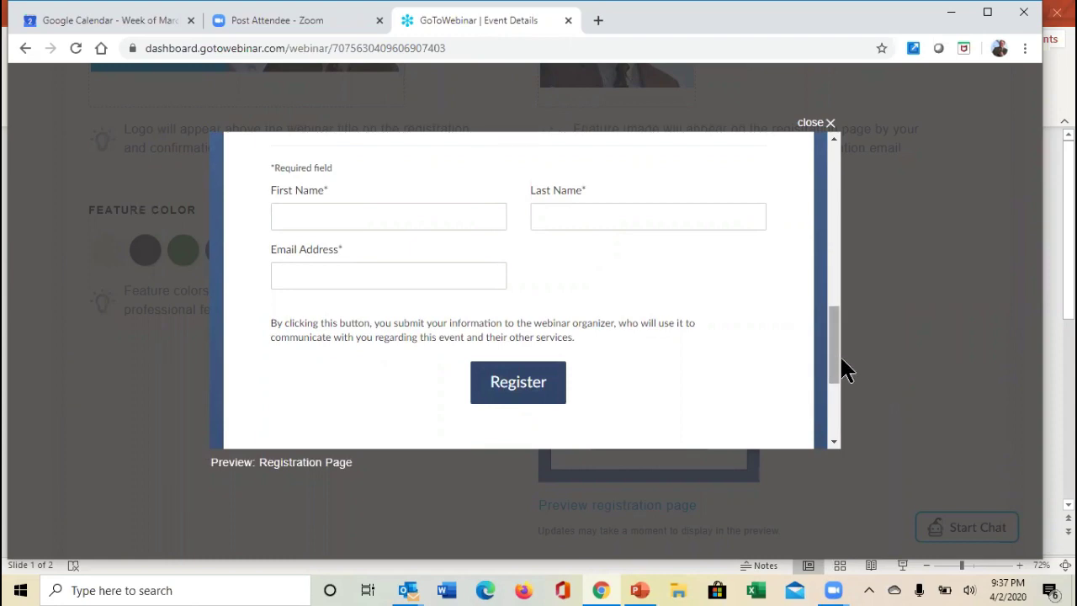
left_click_drag(841, 368, 871, 189)
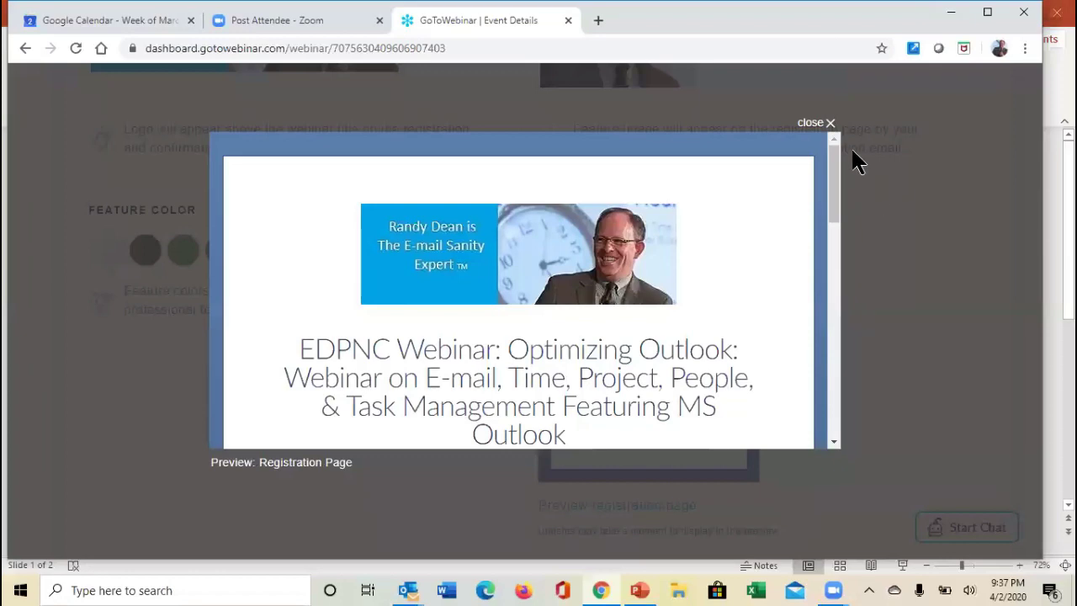
left_click(830, 123)
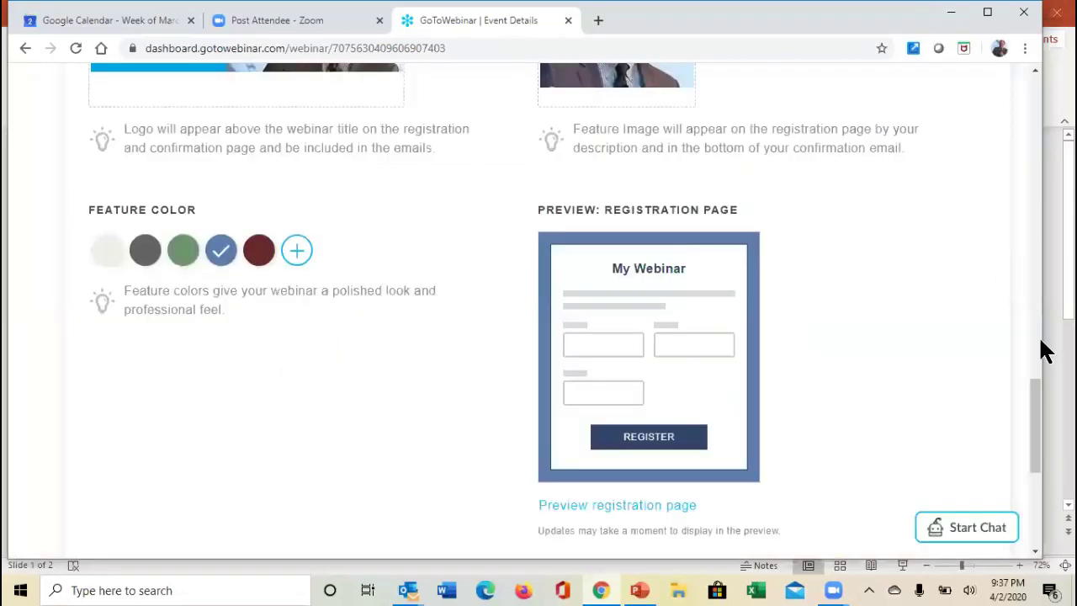
Start the EDPNC webinar session via GoTo Opener and mute the organizer's microphone.
left_click_drag(1041, 438, 1056, 84)
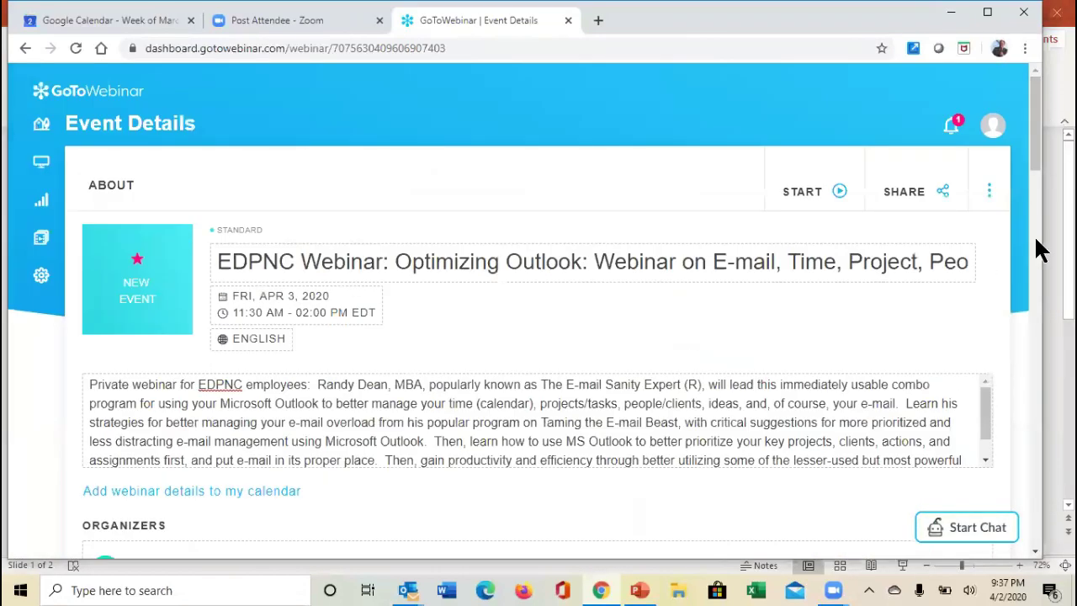
left_click(805, 192)
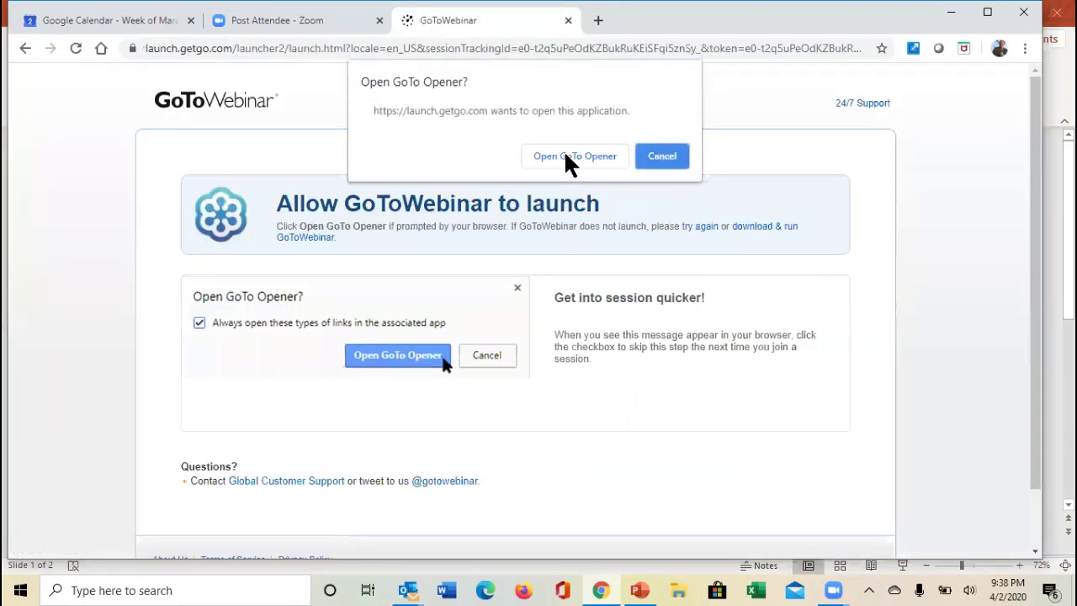
left_click(557, 158)
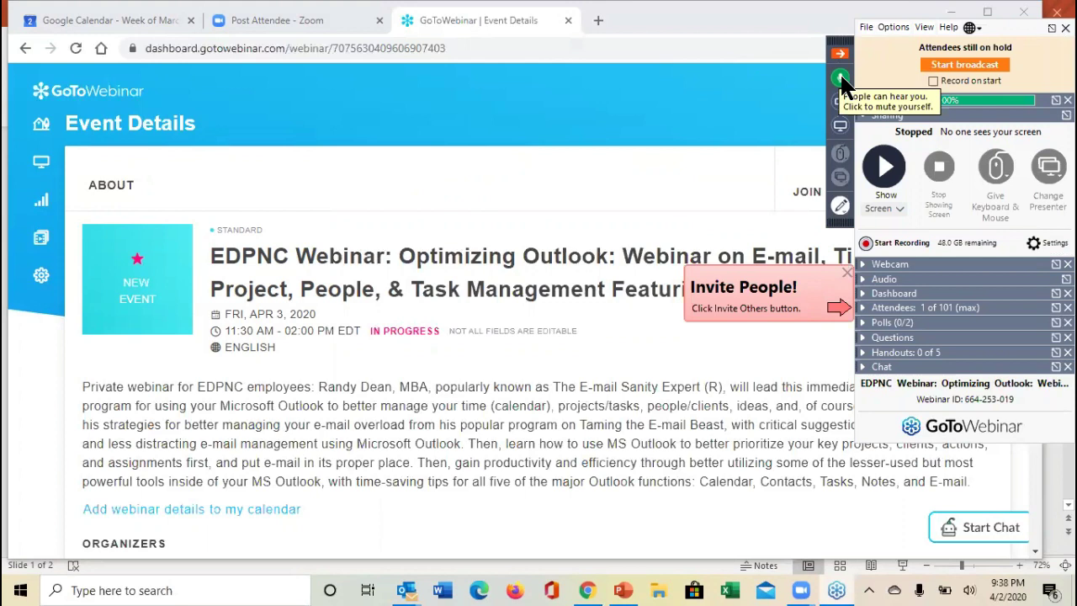
left_click(841, 78)
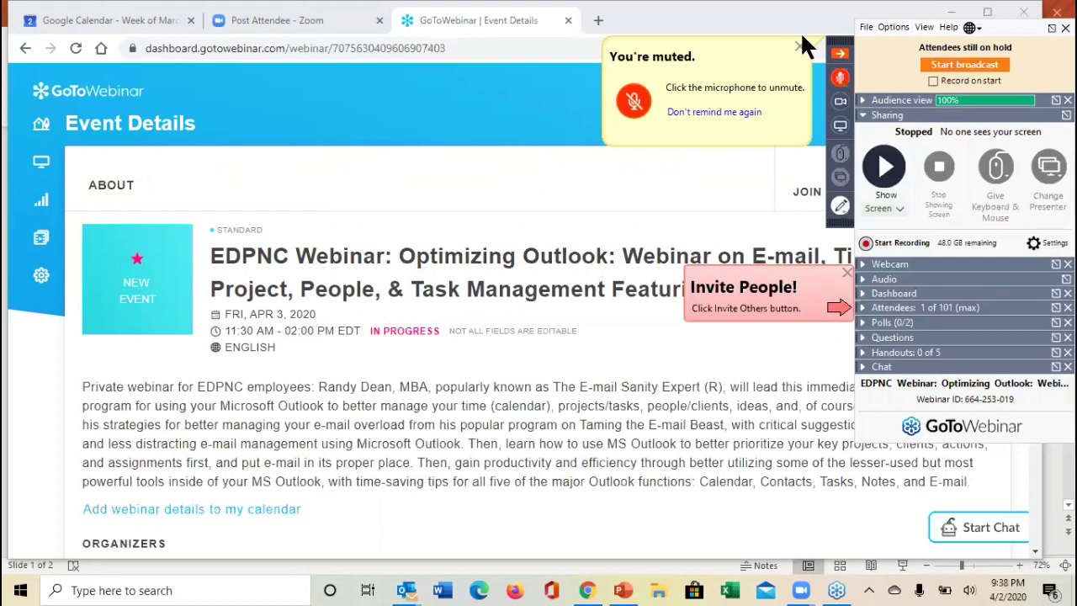
Start the broadcast and share the screen, putting the PowerPoint title slide in front.
left_click(705, 113)
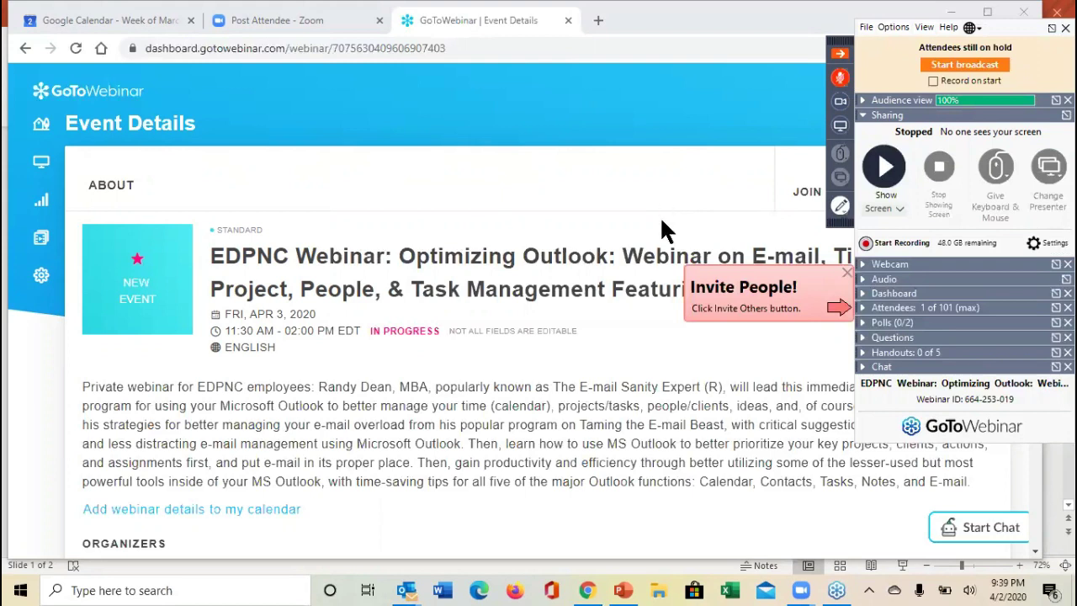
left_click(966, 65)
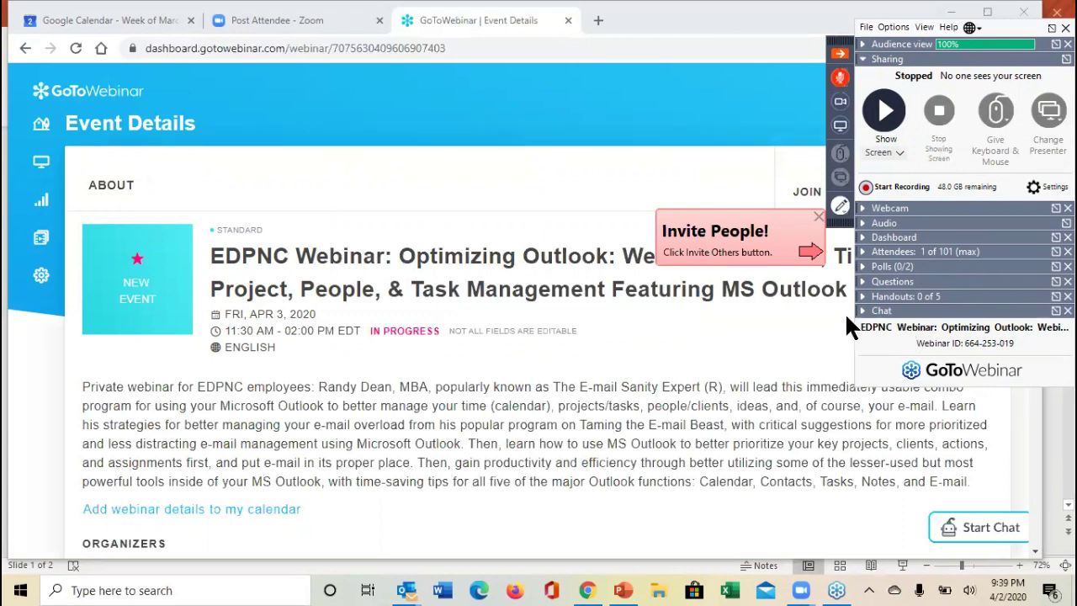
left_click(884, 112)
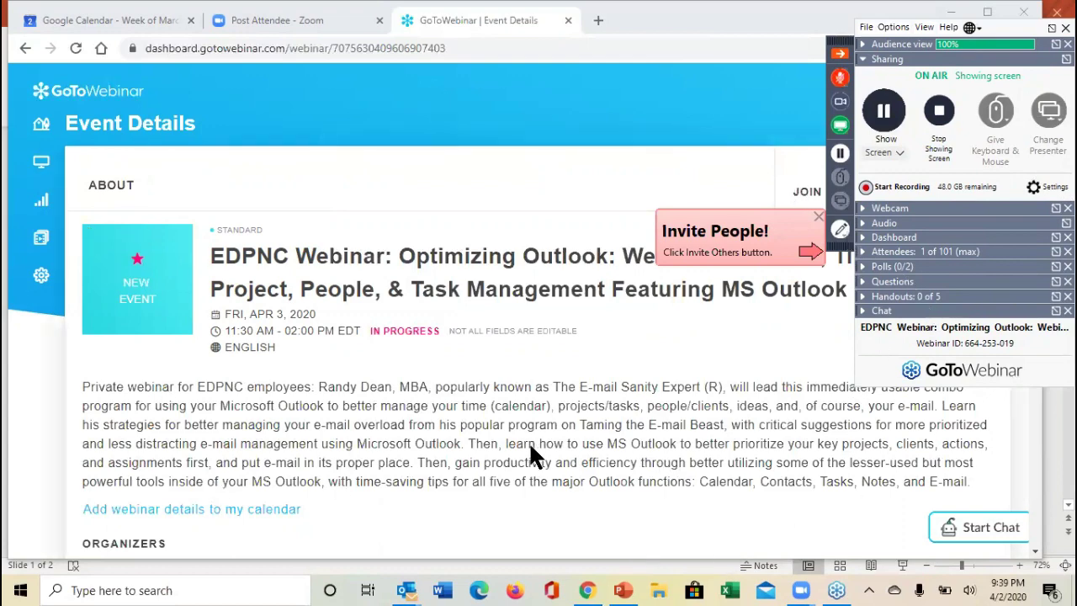
left_click(623, 589)
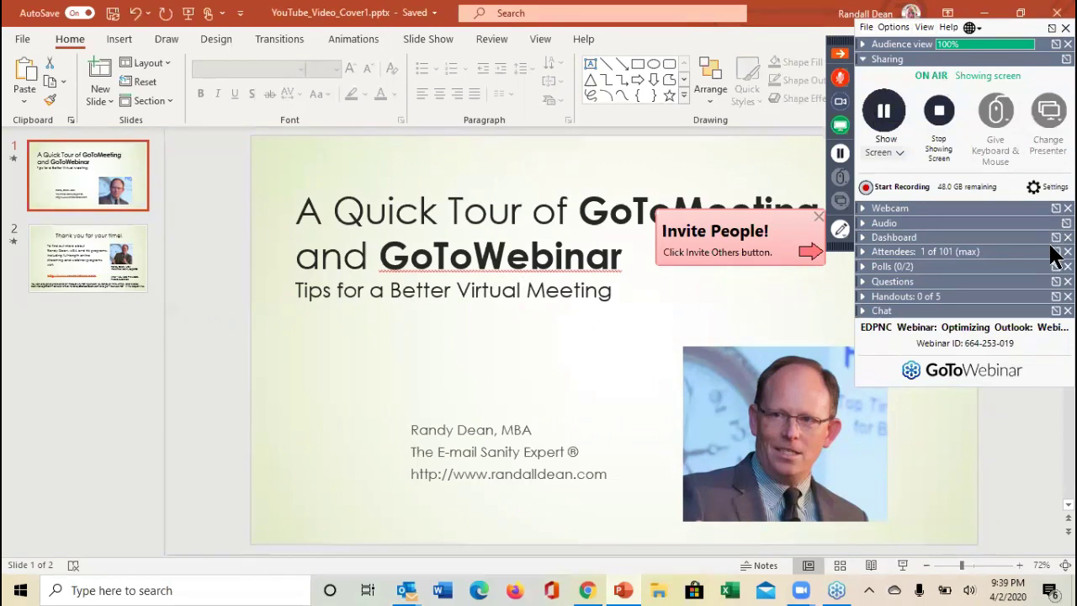
Pause screen sharing with F5 and expand the Attendees pane, showing 0 attendees and 1 staff.
key("F5")
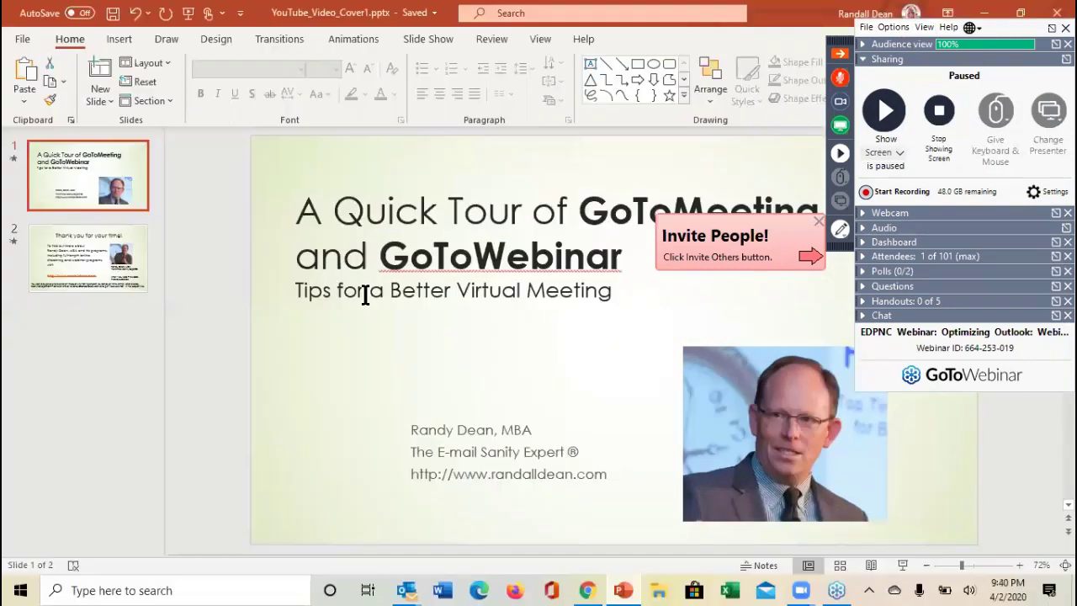
mouse_move(399, 586)
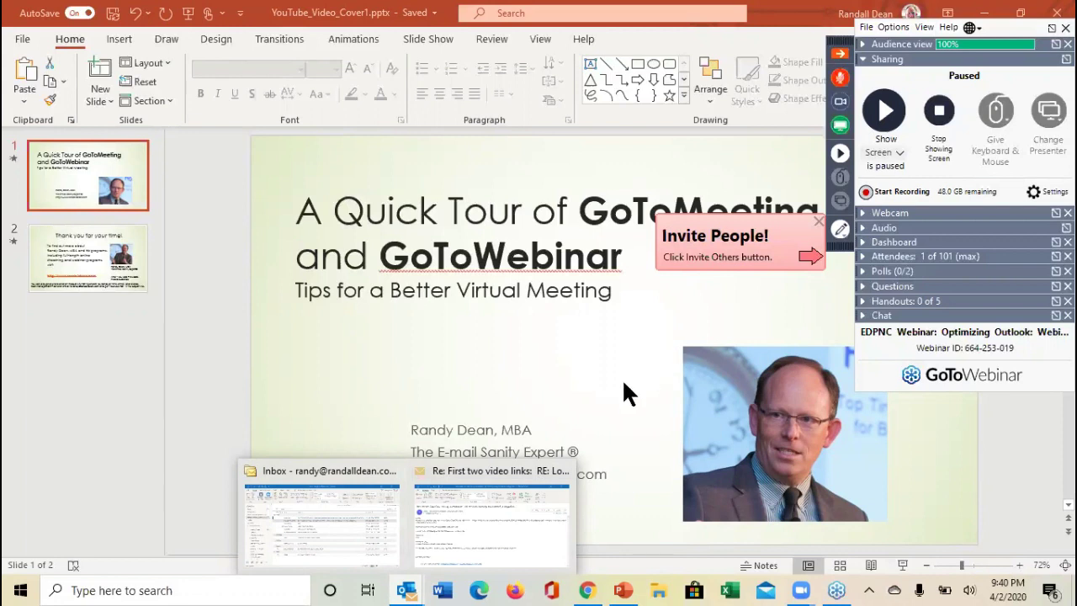
left_click(860, 257)
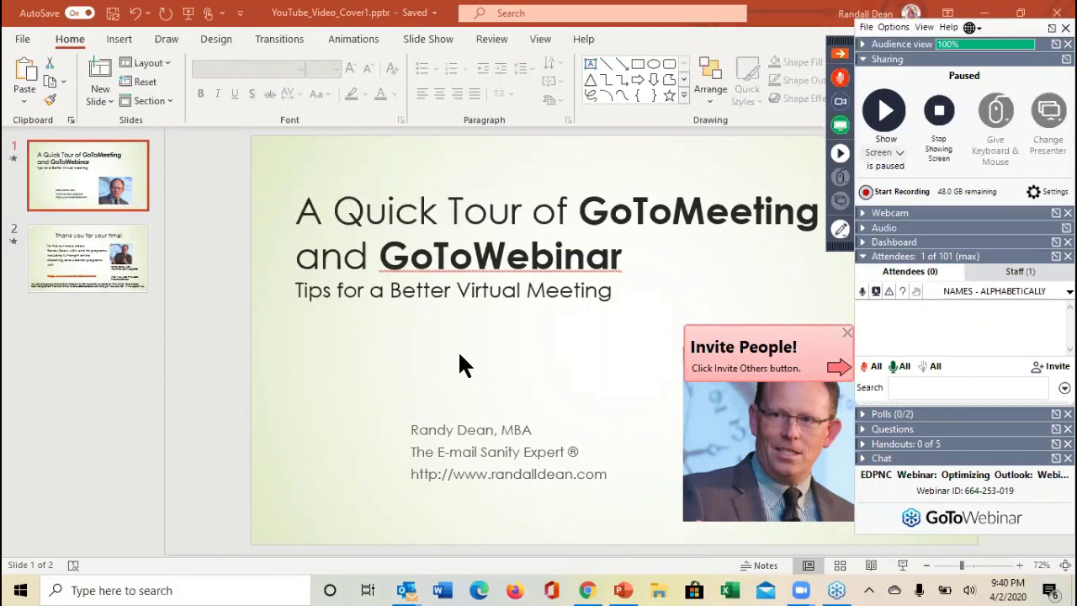
Dismiss the Invite People reminder and start sharing the webcam.
left_click(845, 330)
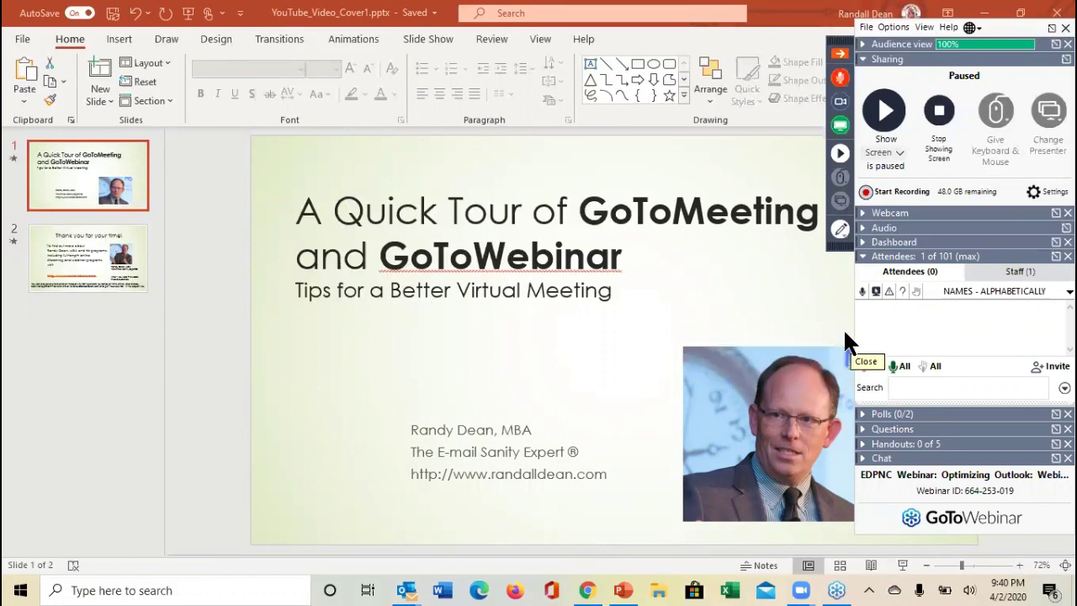
left_click(861, 212)
left_click(879, 239)
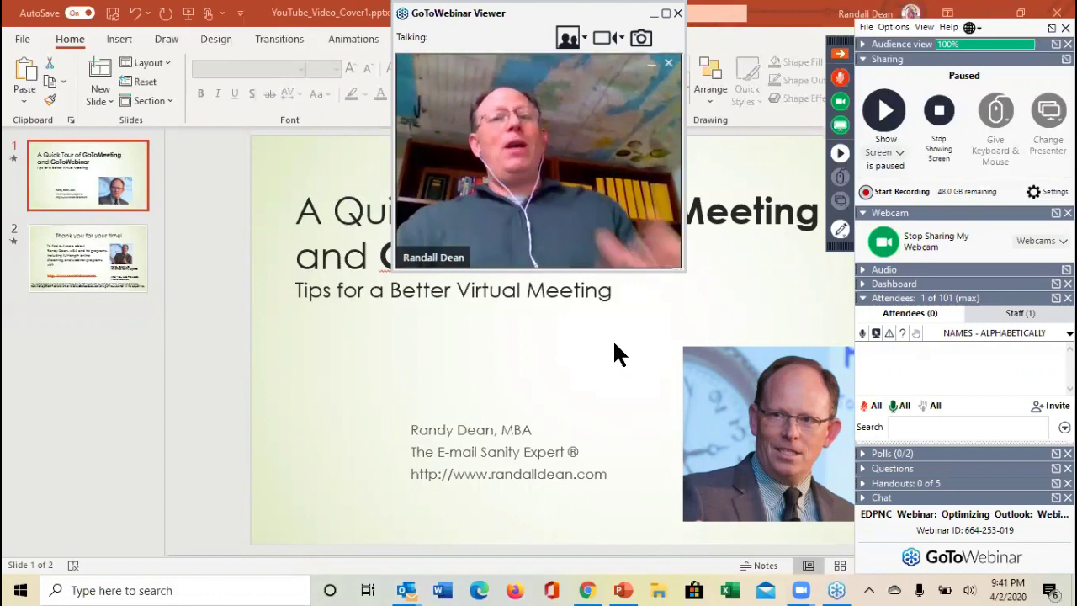
Close the webcam viewer, stop the webcam, and show the audio settings with the mic muted.
mouse_move(657, 181)
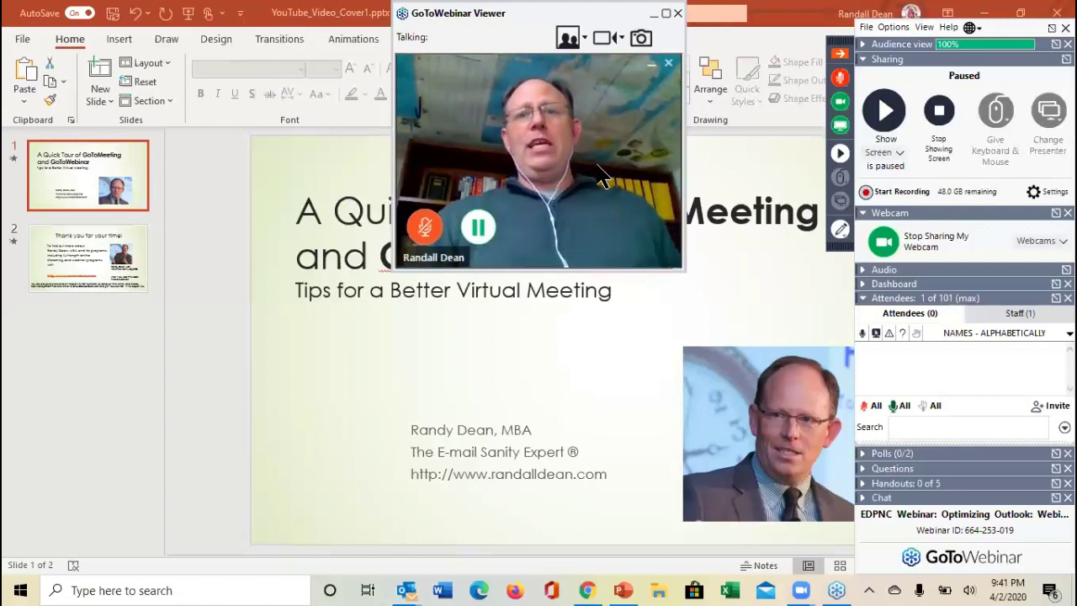
left_click(679, 13)
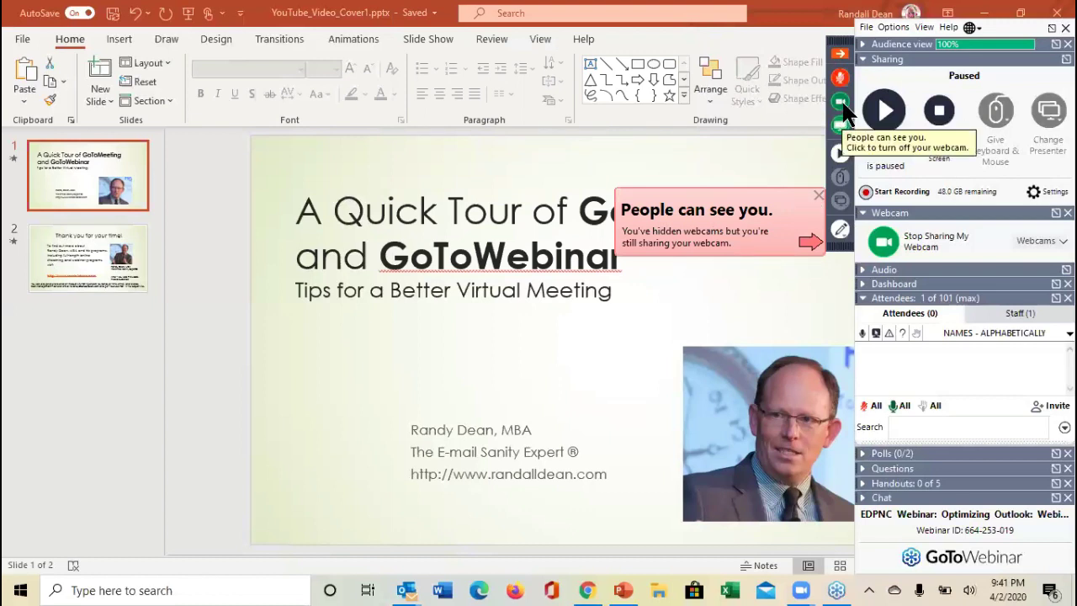
left_click(842, 102)
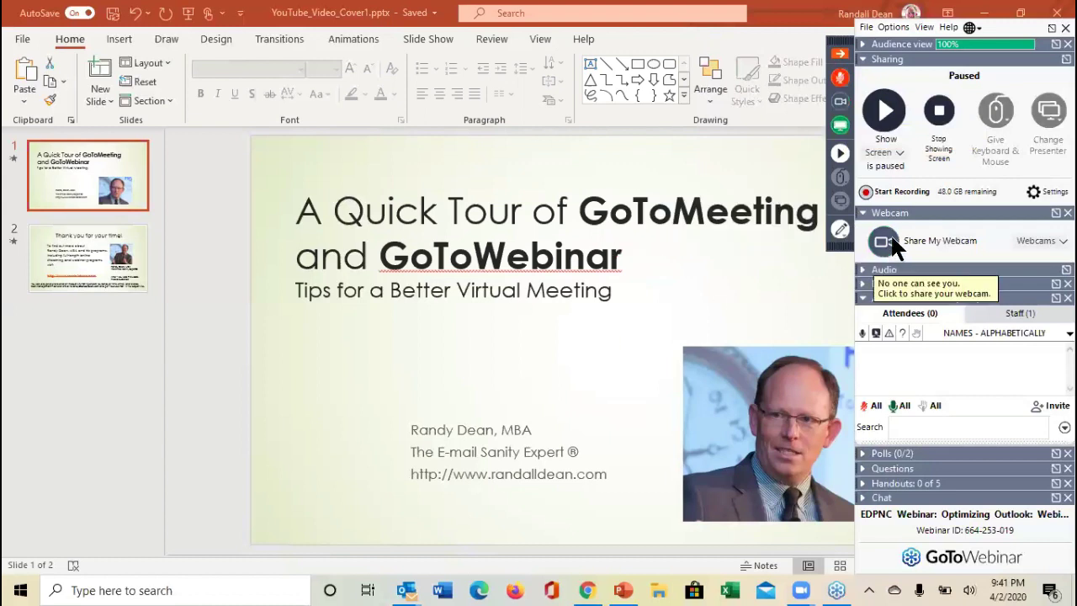
left_click(860, 270)
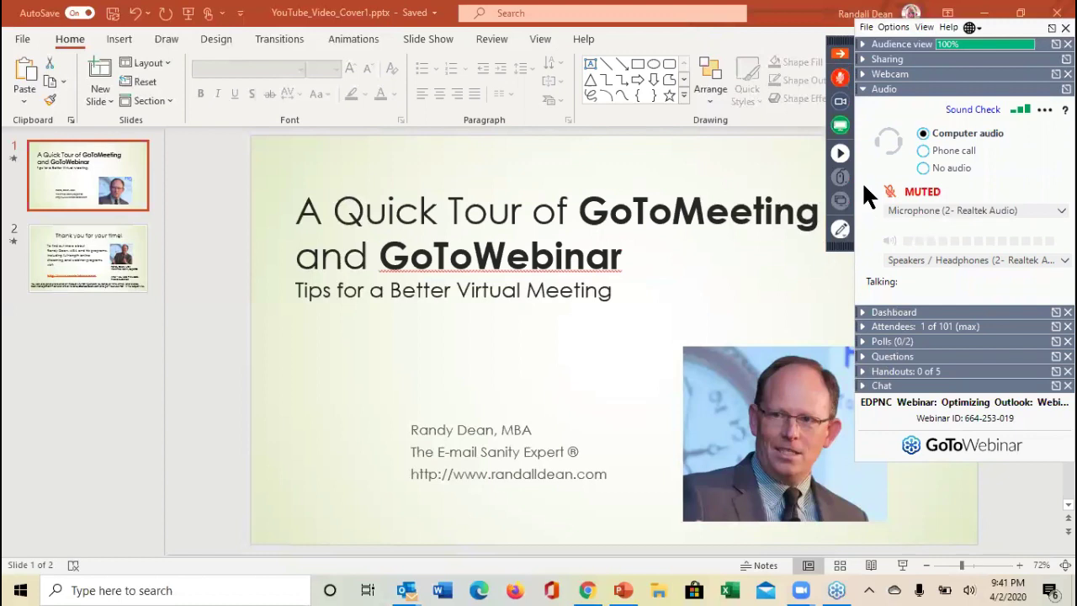
Unmute the microphone, review the speakers in Sound Check, and close it.
left_click(840, 77)
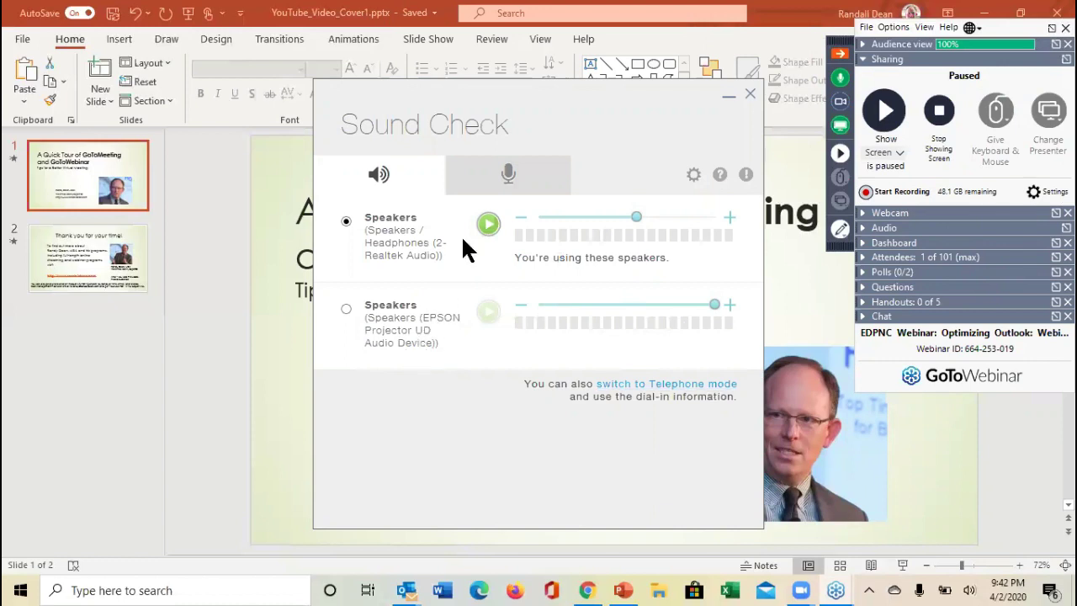
left_click(750, 92)
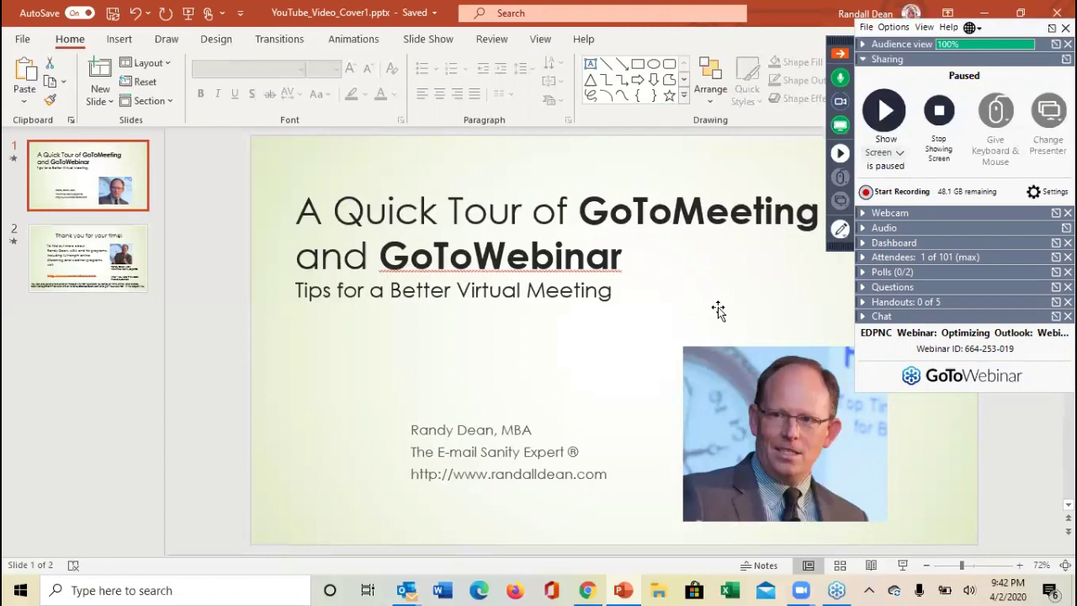
View the Outlook version poll's answer choices, then show the empty Questions pane.
left_click(862, 272)
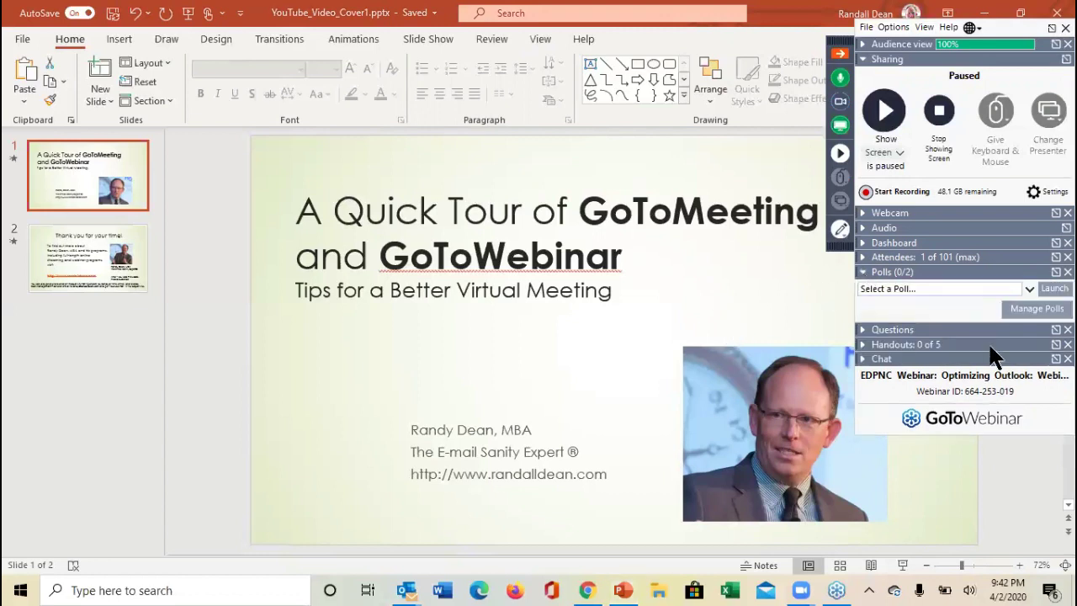
left_click(1028, 287)
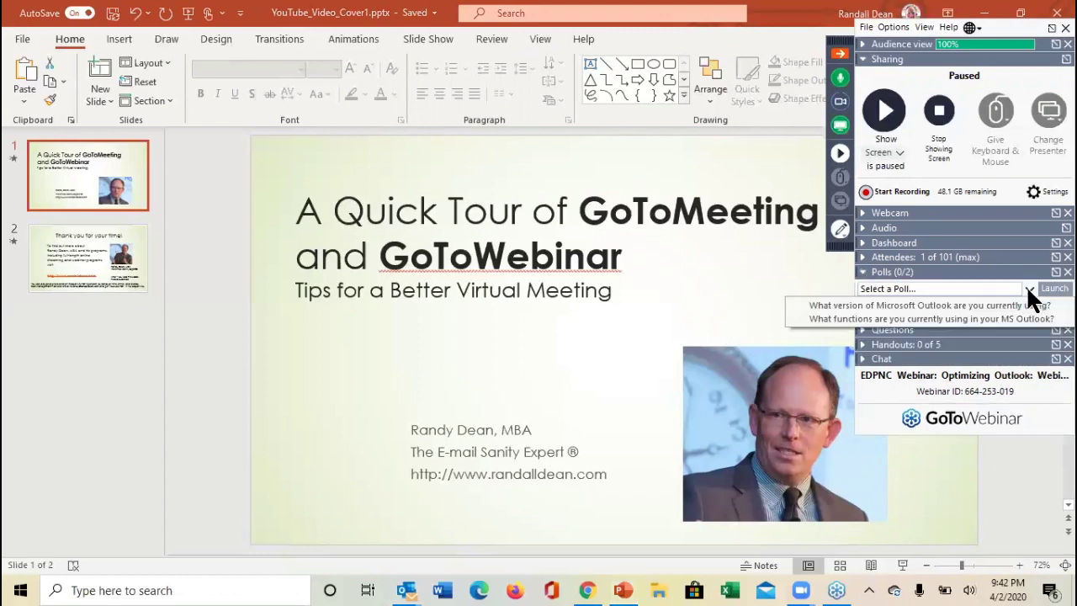
left_click(971, 306)
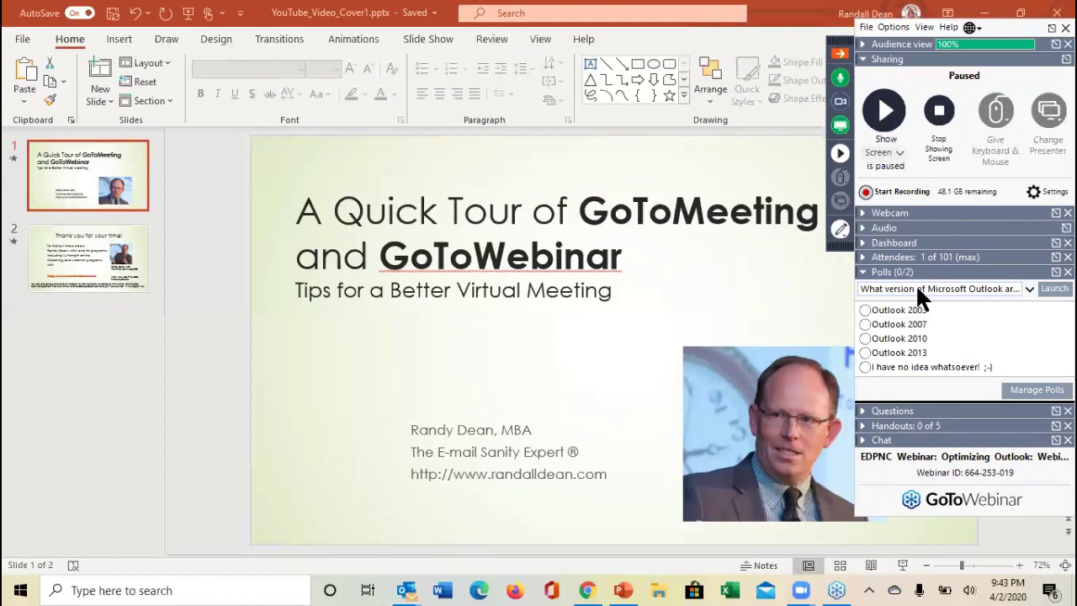
left_click(864, 272)
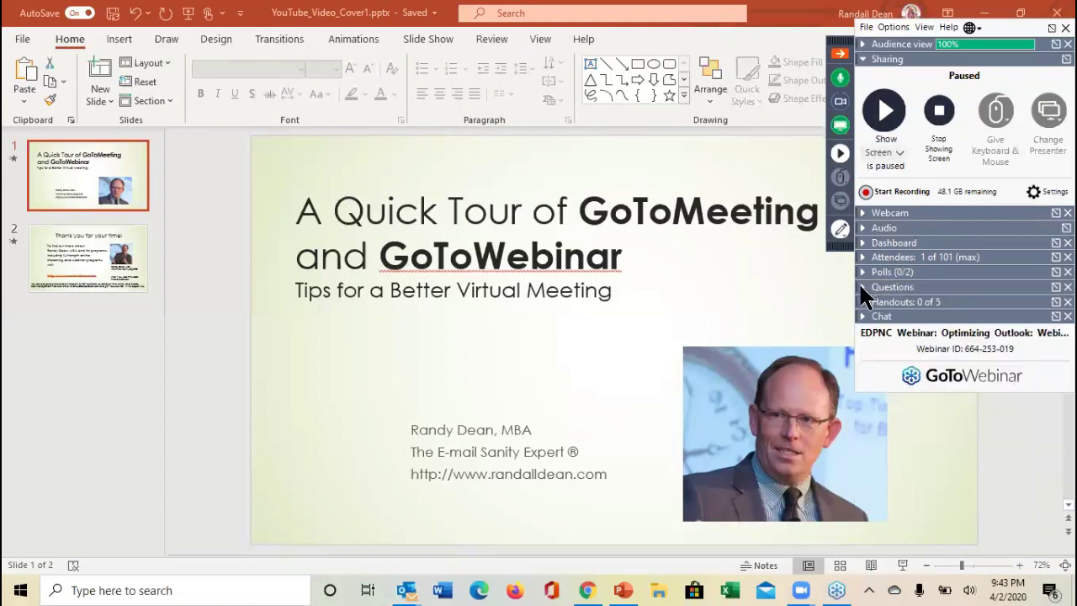
left_click(860, 286)
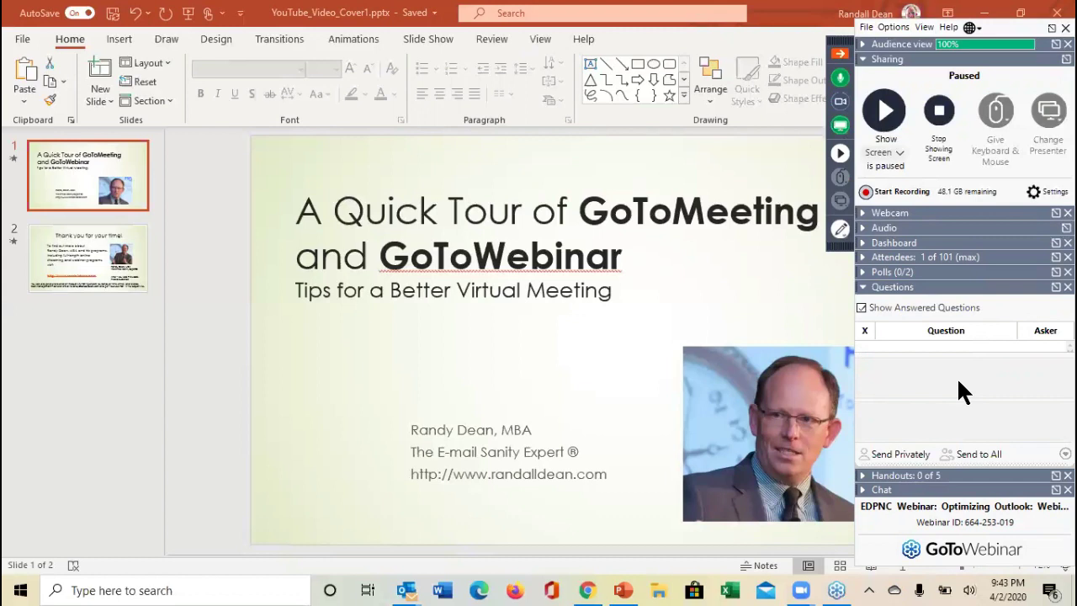
Show the attendee list again, then open the Handouts area showing 0 of 5 handouts.
left_click(862, 256)
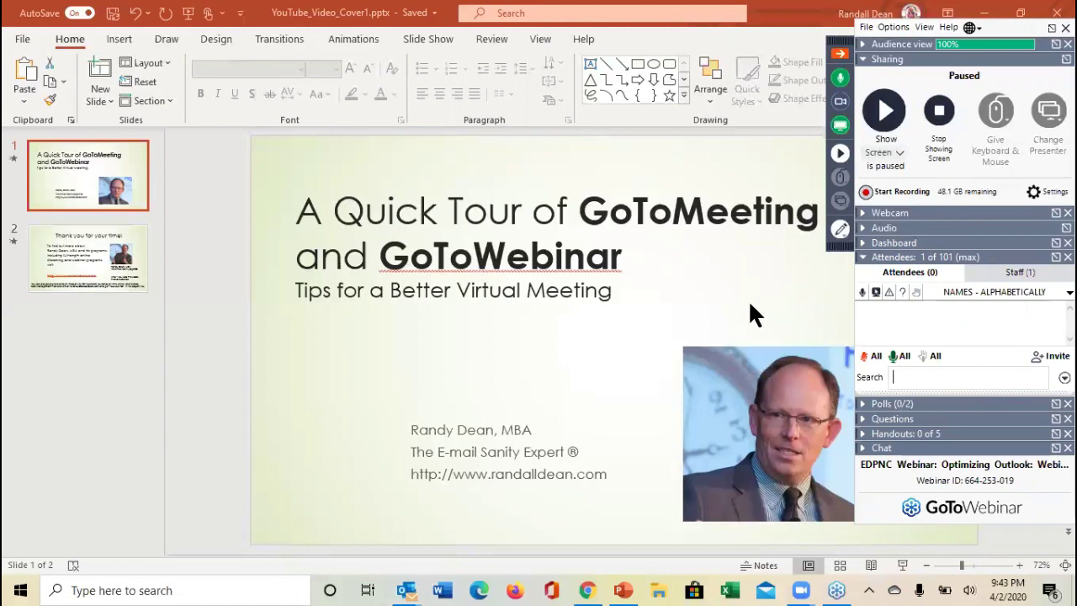
left_click(862, 434)
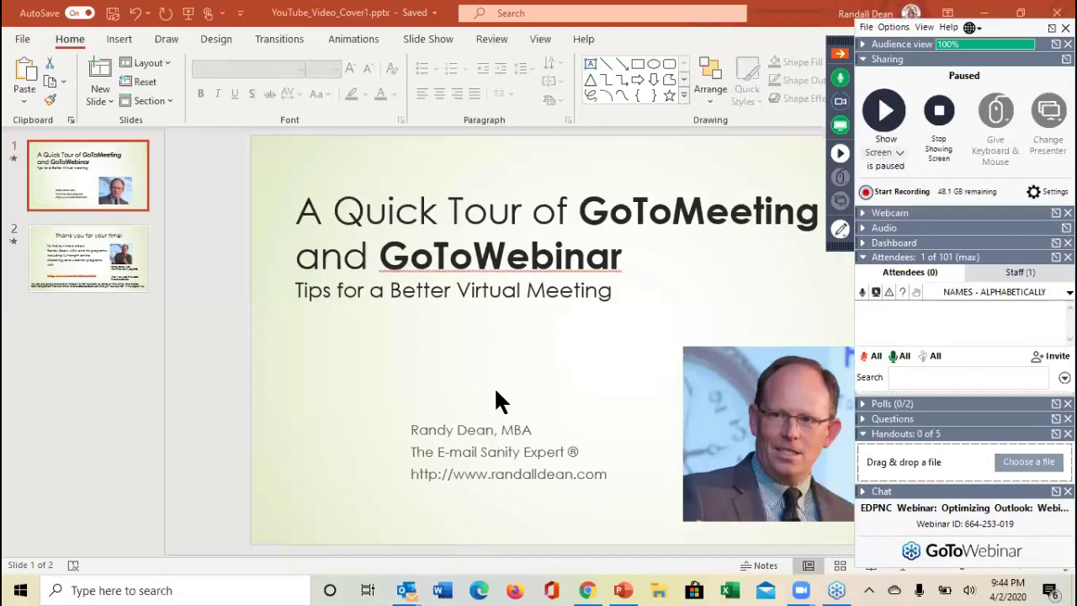
Quit the webinar, confirm ending it for everyone, and open a new empty Chrome tab.
left_click(1052, 30)
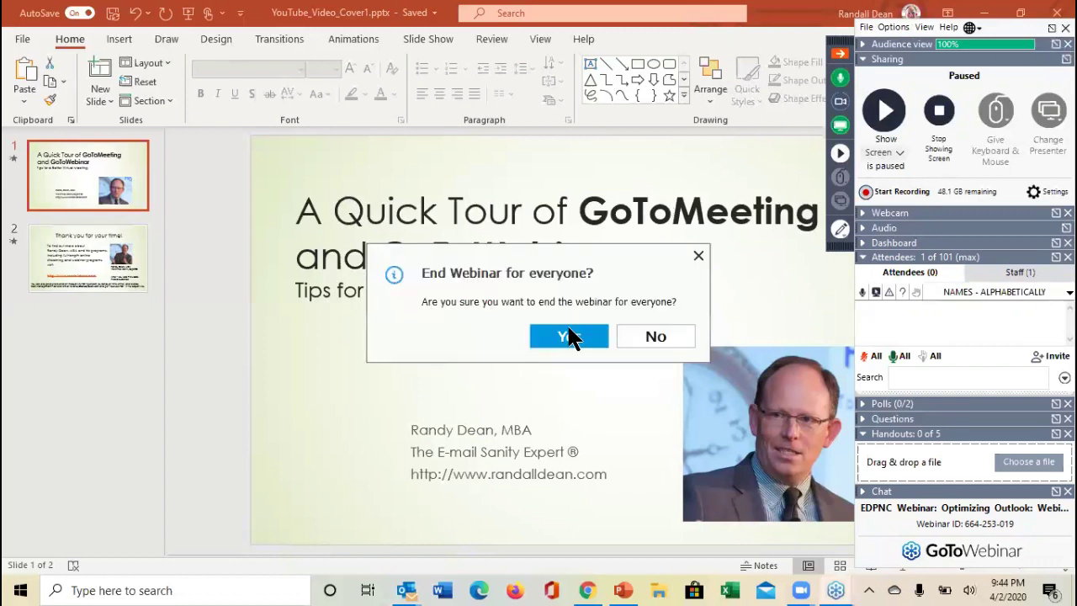
left_click(569, 337)
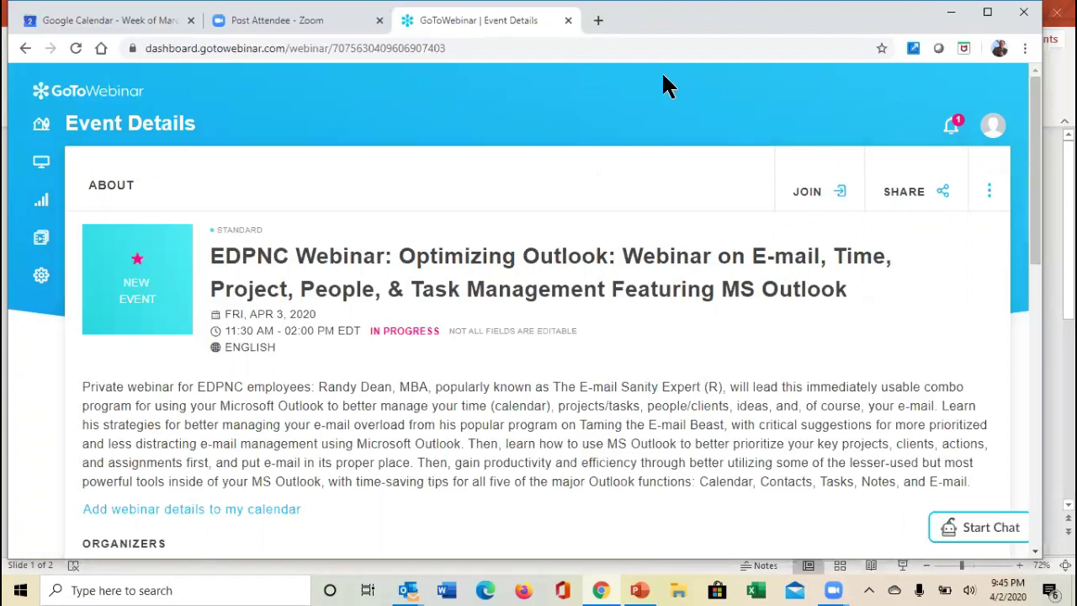
left_click(598, 21)
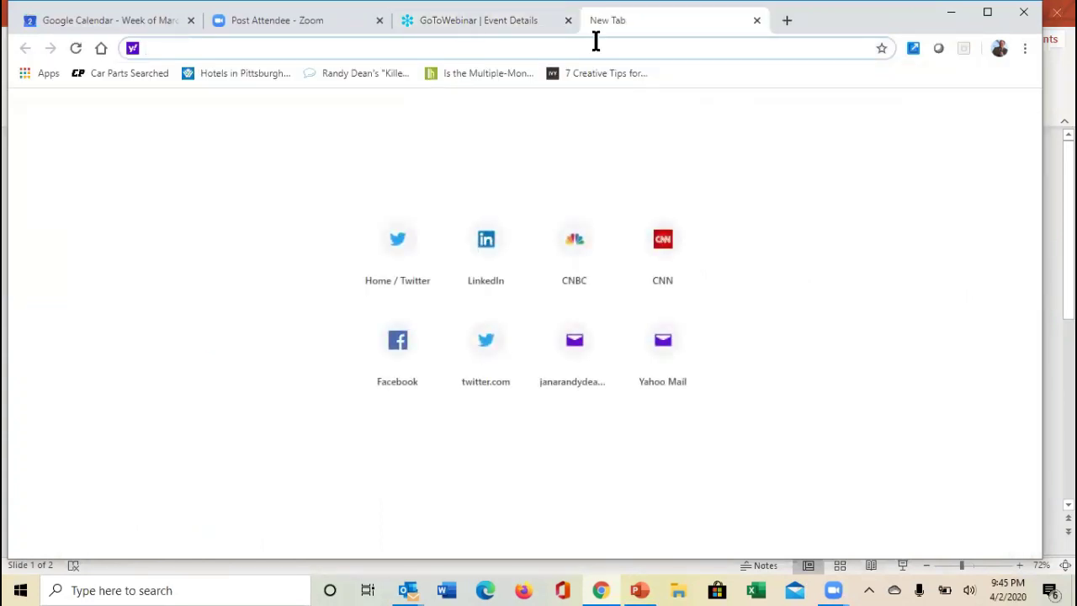
Close the Event Details tab, go to gotomeeting.com, and sign in to the GoToMeeting Hub.
left_click(568, 20)
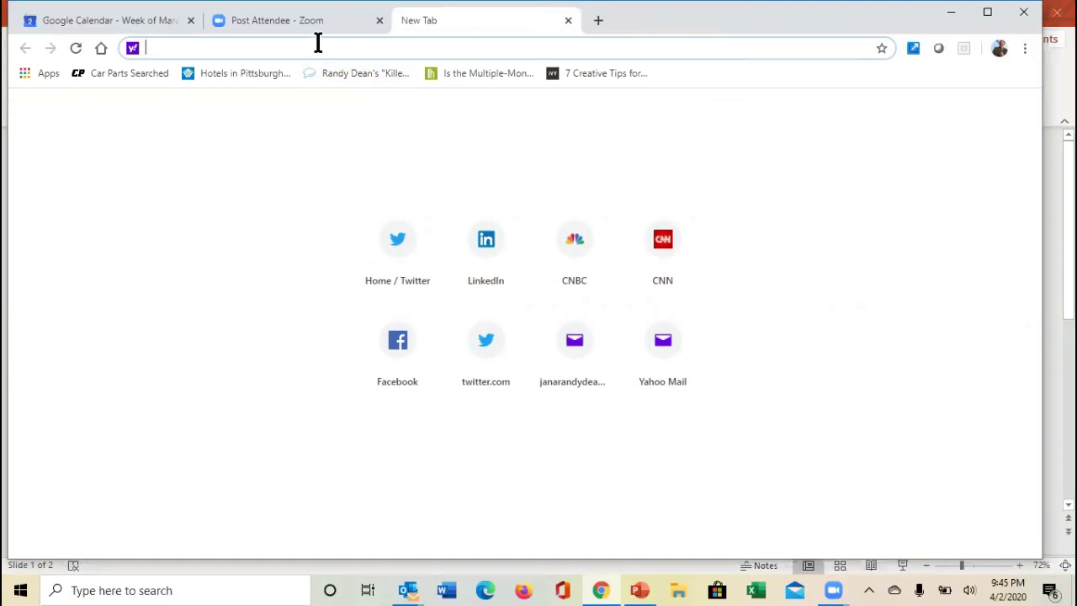
type("got")
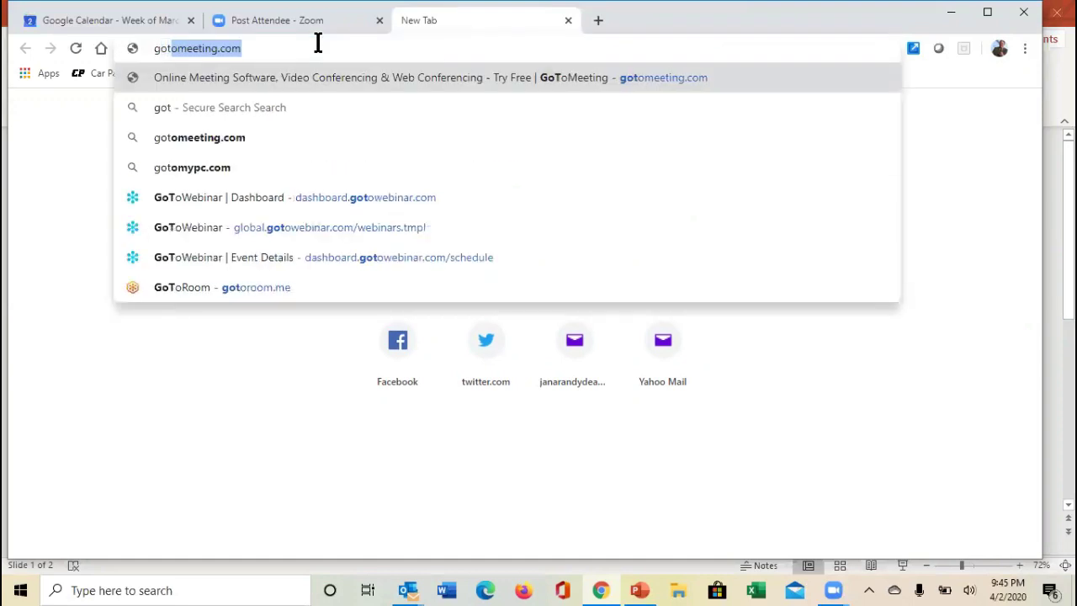
key("Return")
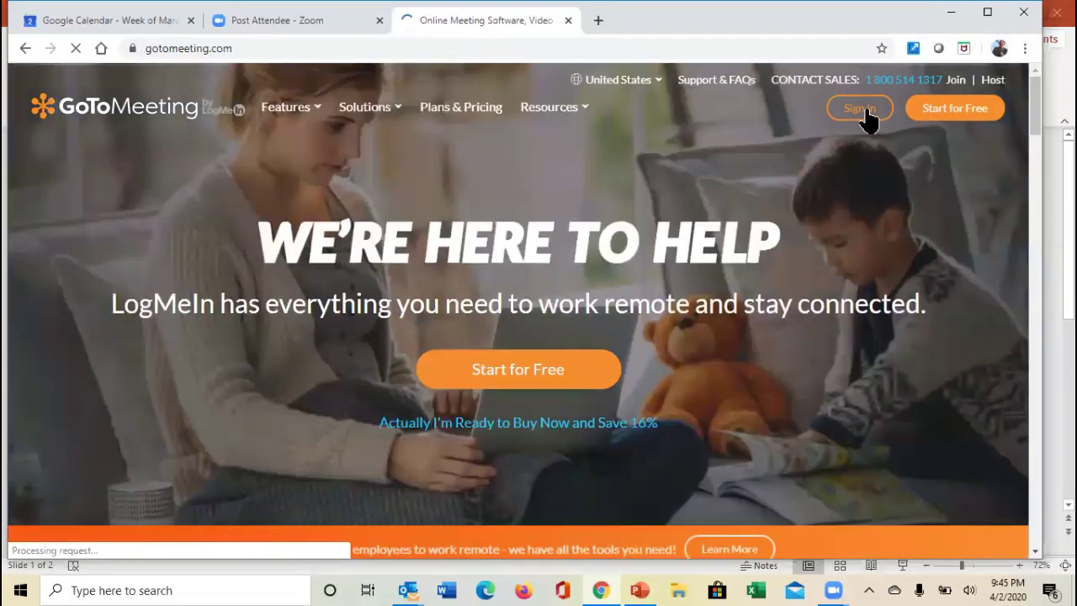
left_click(862, 111)
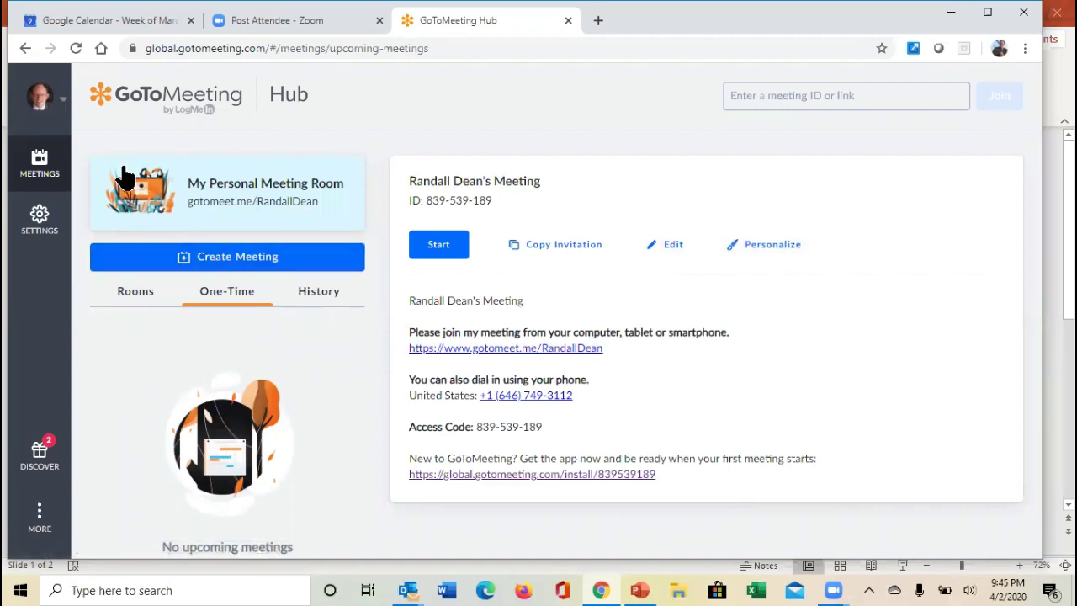
left_click(63, 109)
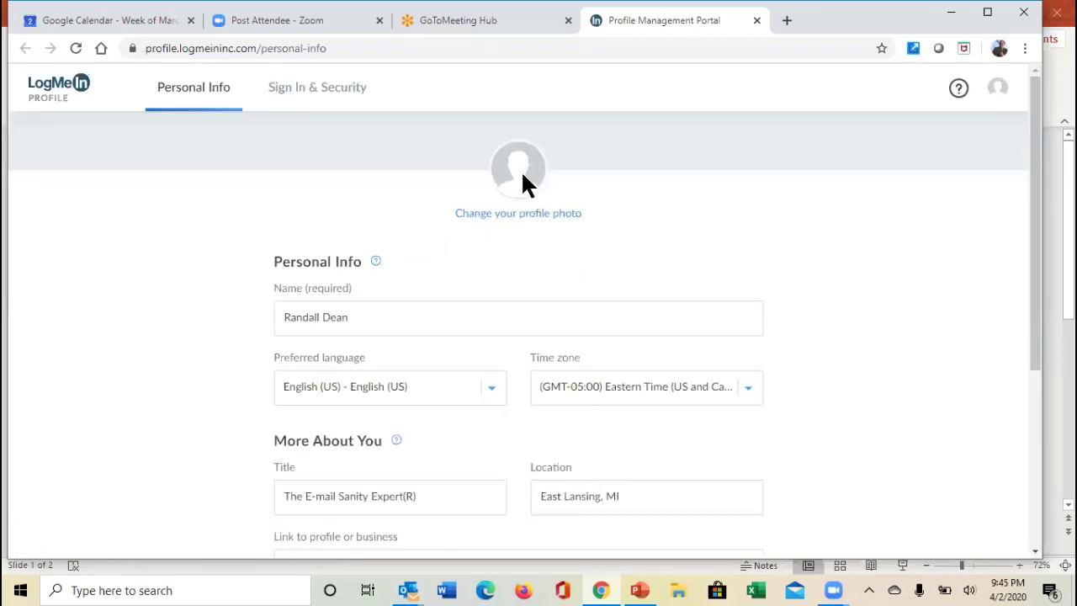
left_click_drag(1042, 240, 1005, 369)
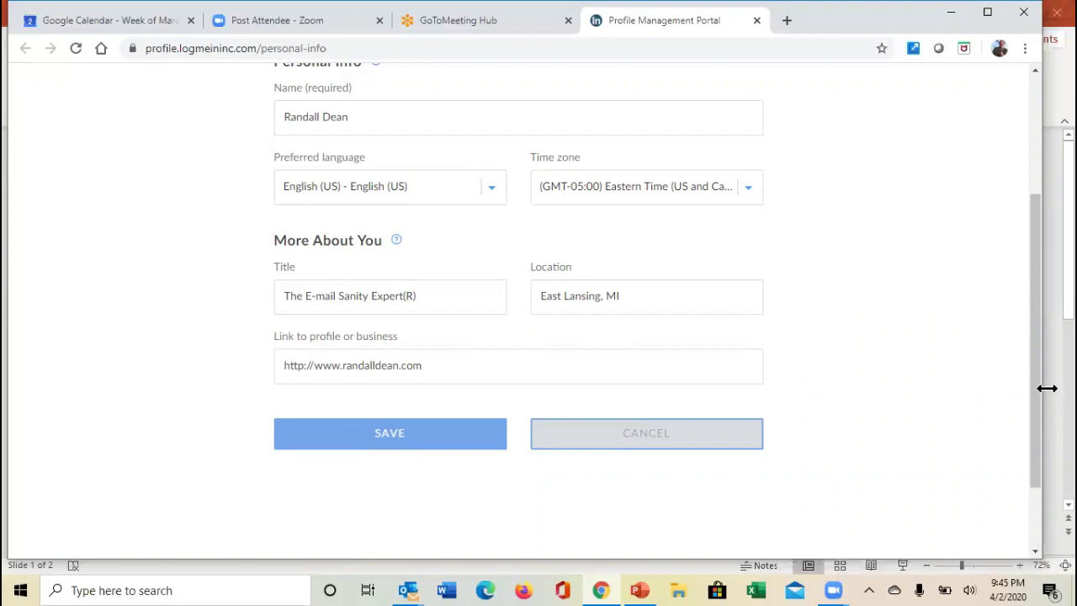
left_click_drag(1038, 413, 1053, 247)
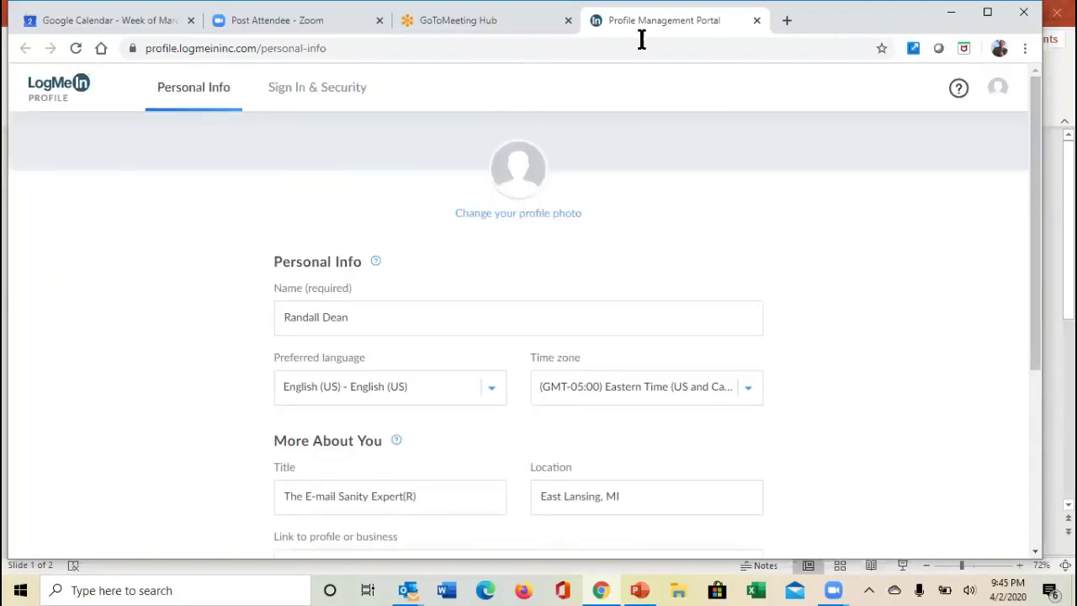
left_click(757, 21)
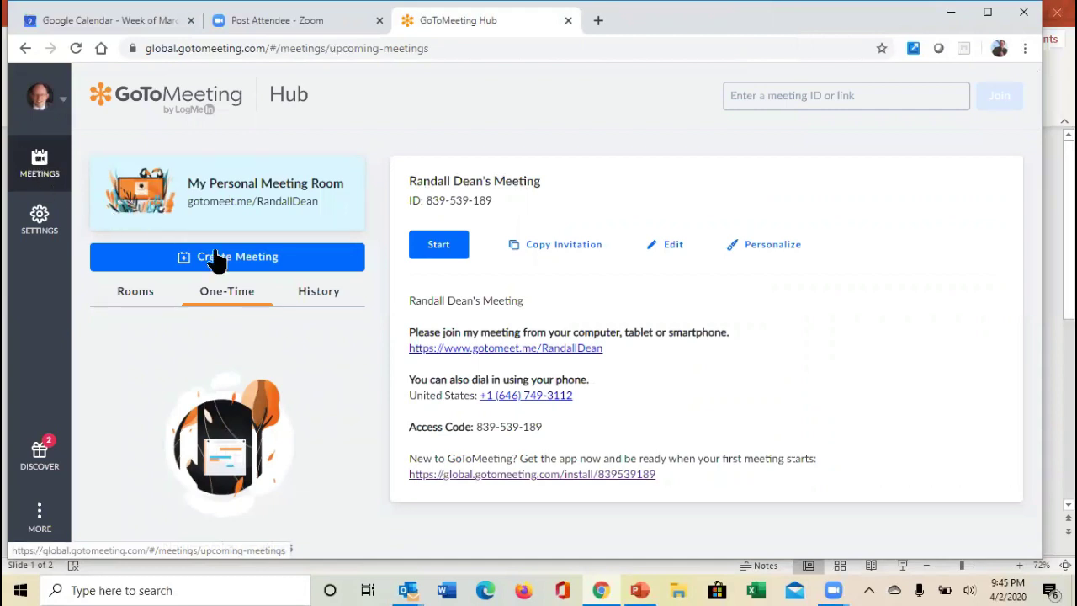
left_click(313, 300)
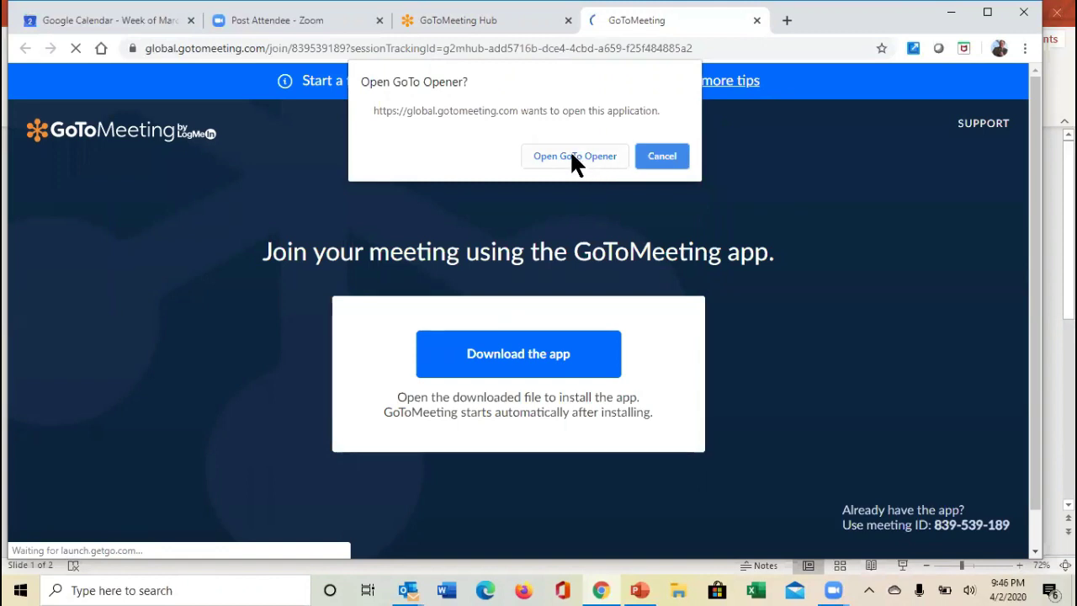
Let the browser launch the meeting through GoTo Opener.
left_click(557, 156)
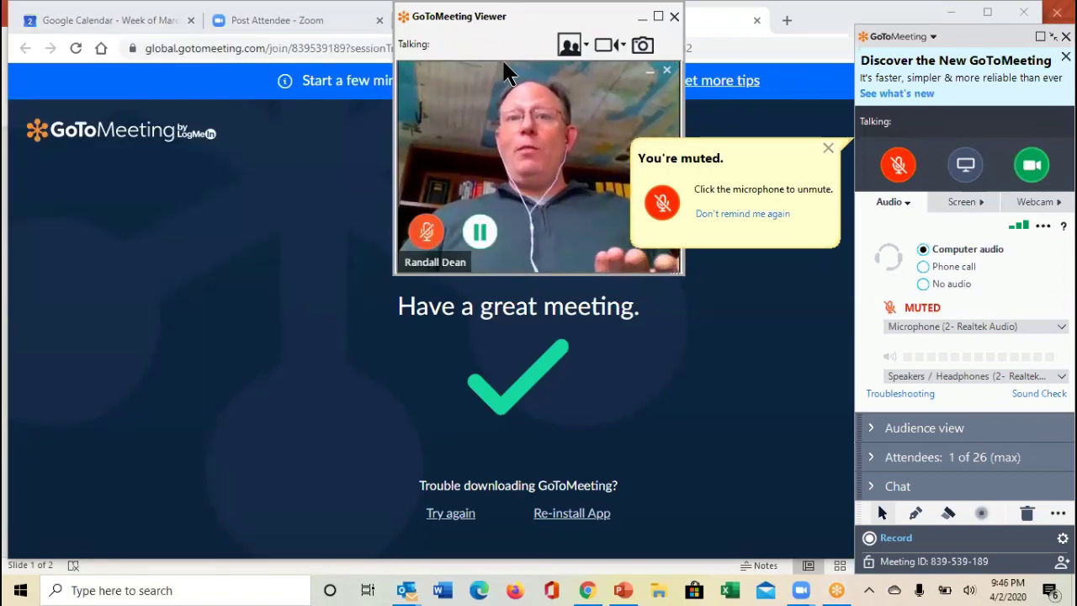
Hide the webcam viewer window while the webcam stays shared.
left_click(674, 16)
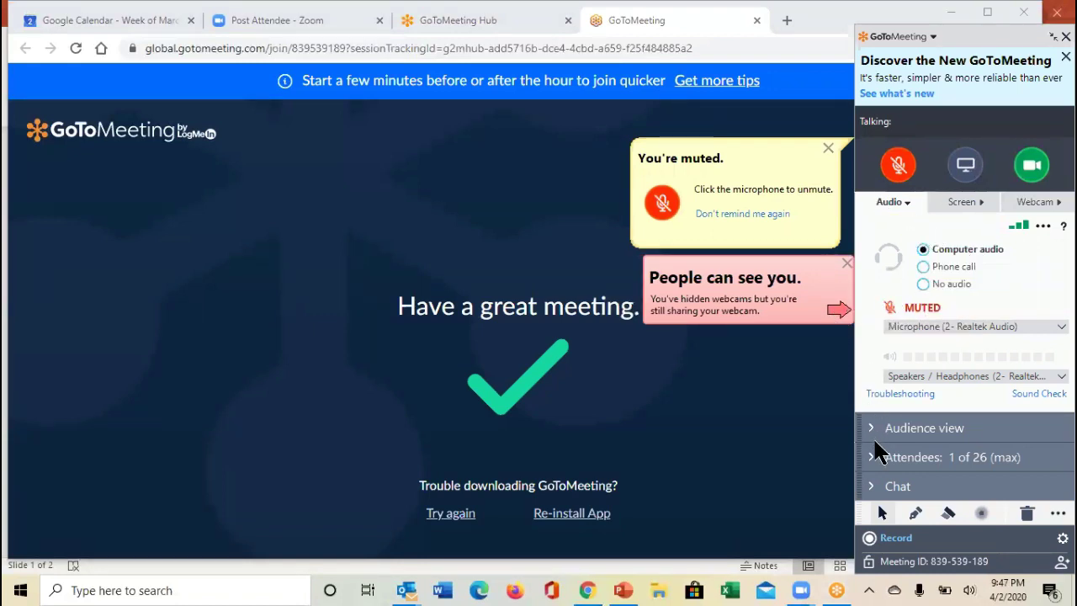
Expand and collapse the attendee list, then show the invite-people options.
left_click(870, 458)
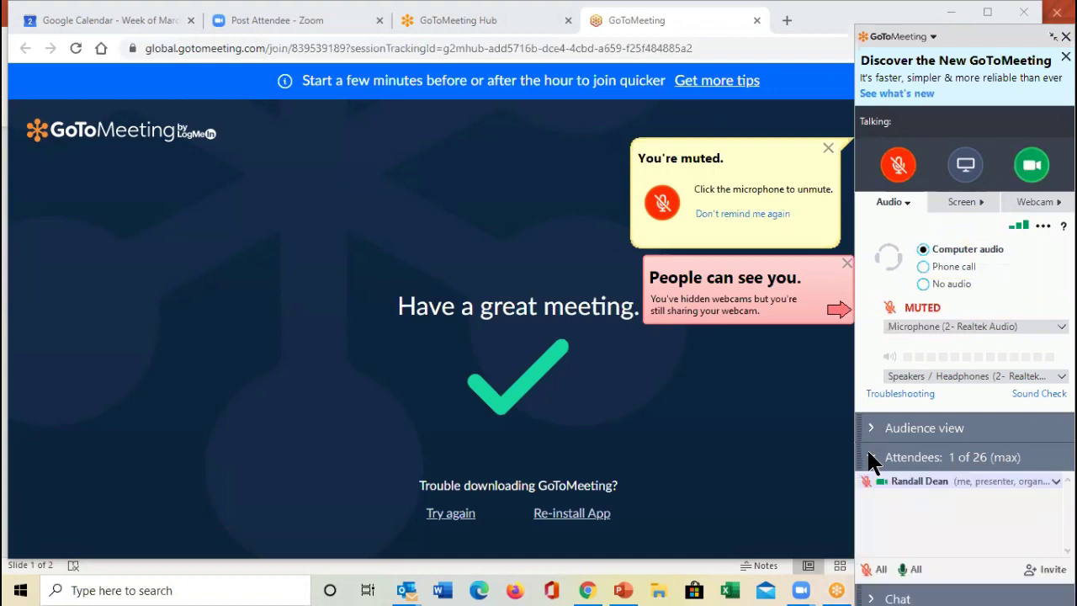
left_click(870, 458)
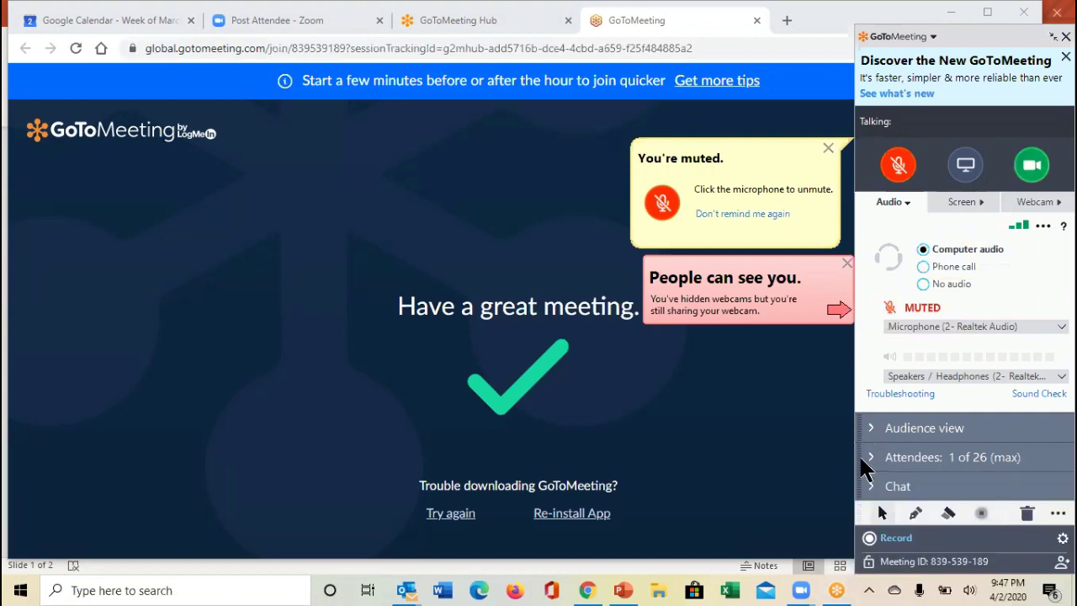
left_click(1058, 563)
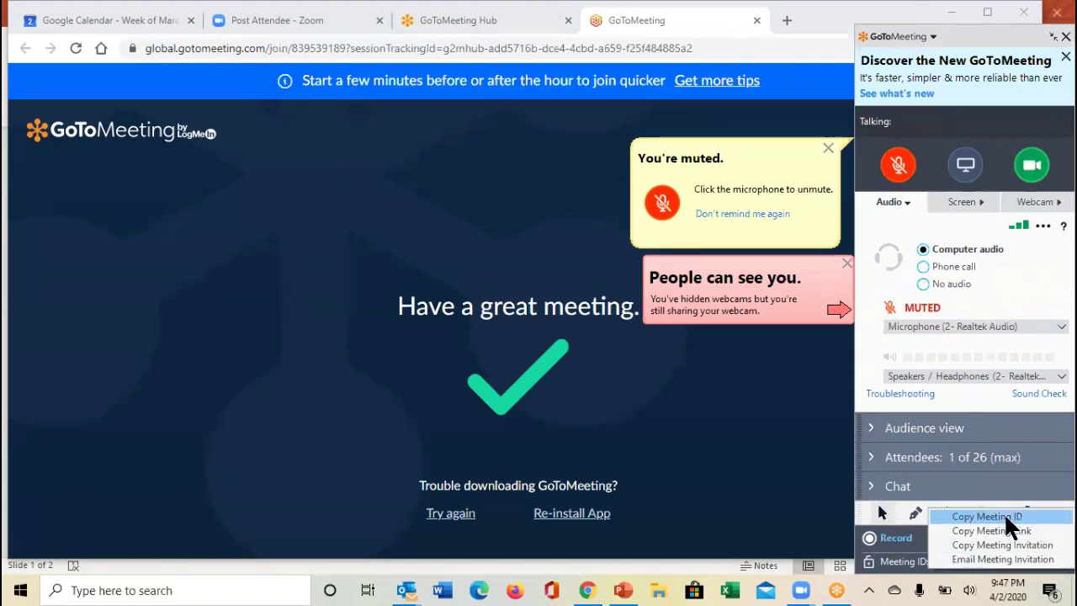
Email a meeting invitation and bring the pre-filled Outlook invitation window forward.
left_click(1006, 562)
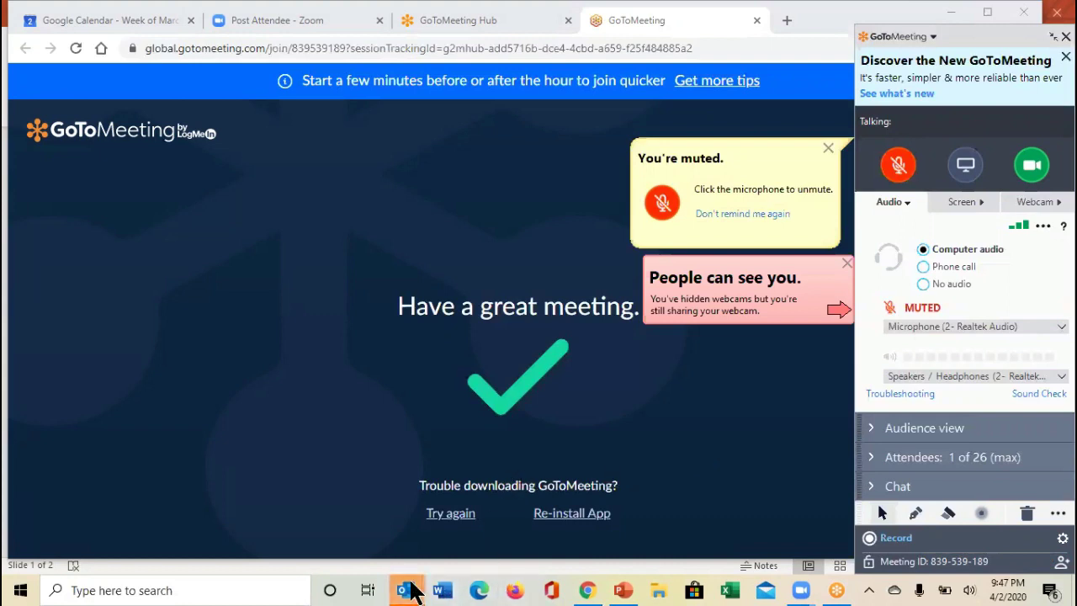
mouse_move(413, 592)
left_click(544, 543)
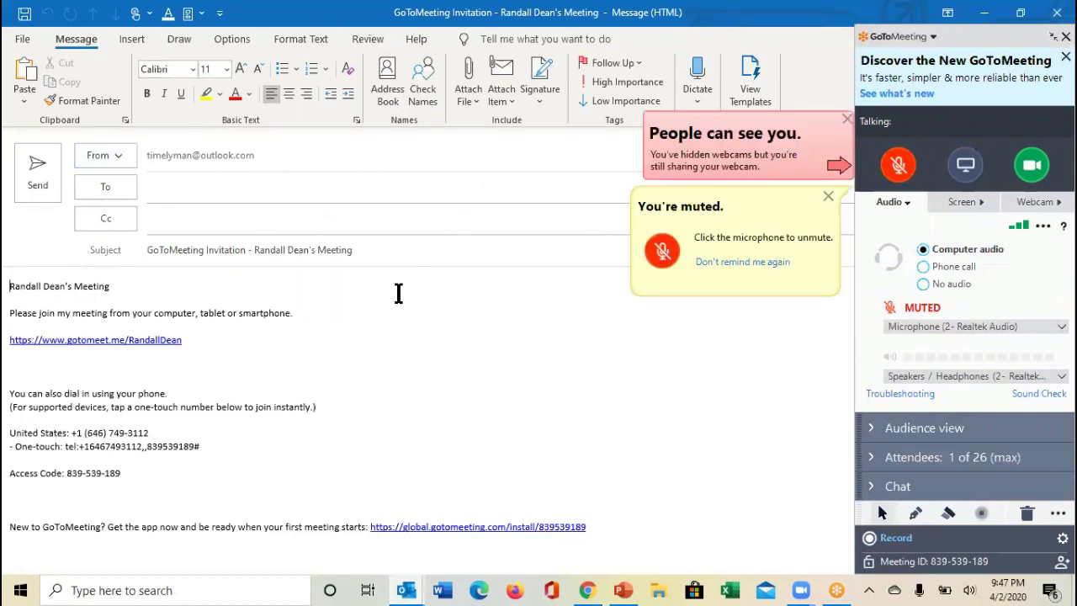
Dismiss the muted reminder, stop sharing the webcam, and open GoToMeeting Preferences at Recording.
left_click(828, 198)
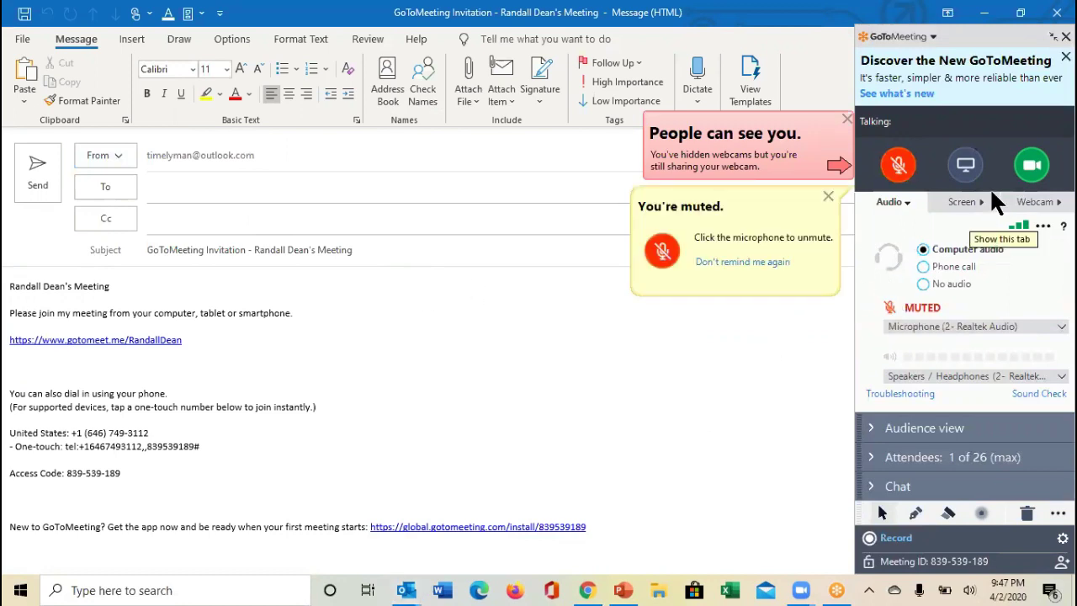
left_click(1031, 170)
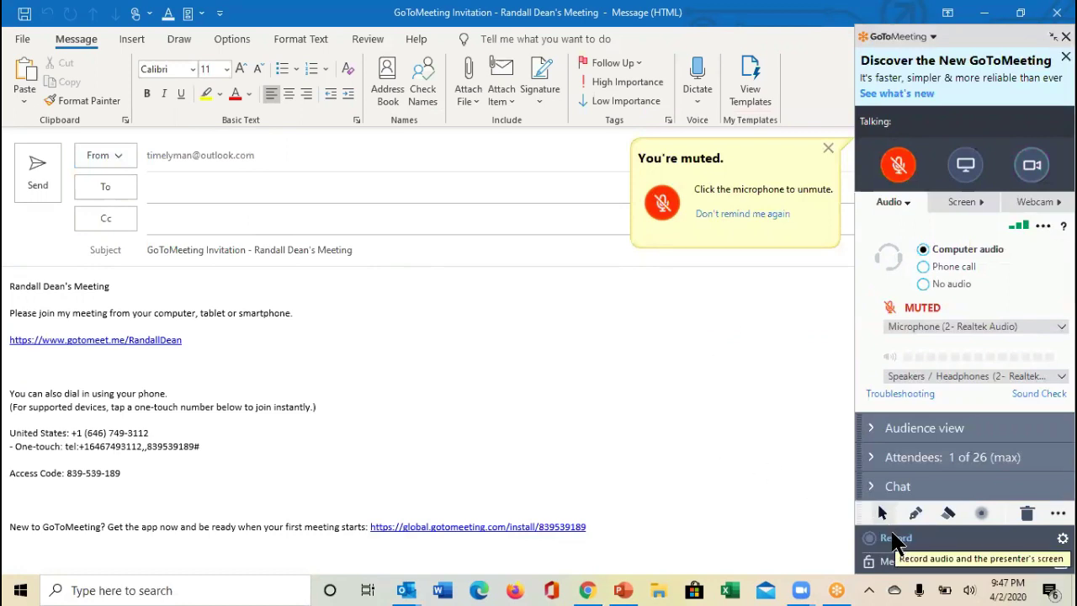
left_click(1051, 541)
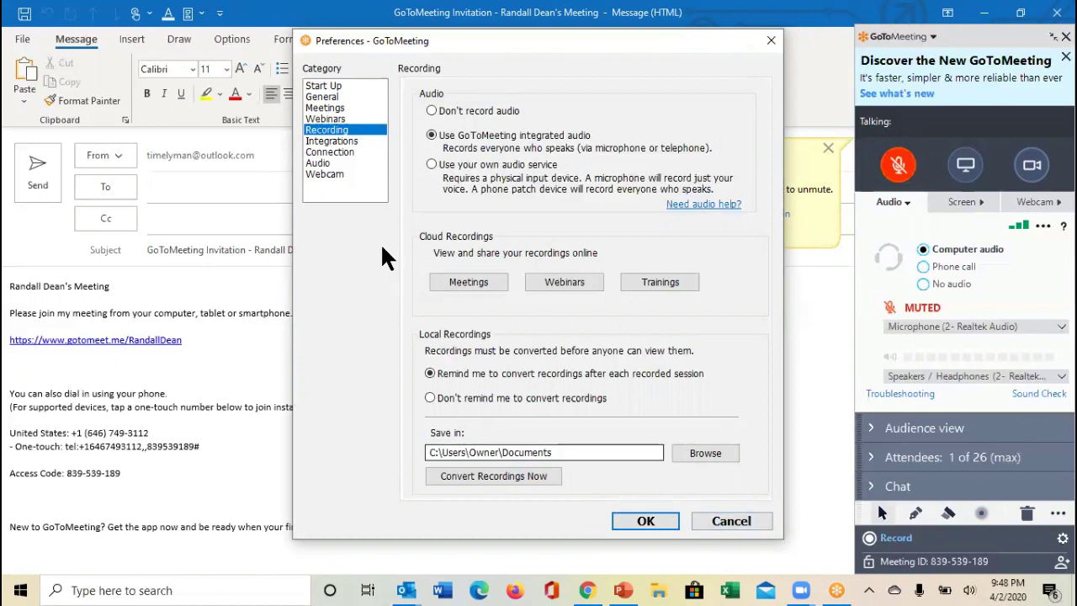
Review the Start Up, General, Meetings, Webinars, Integrations, Recording and Connection preferences, then close Preferences.
left_click(327, 87)
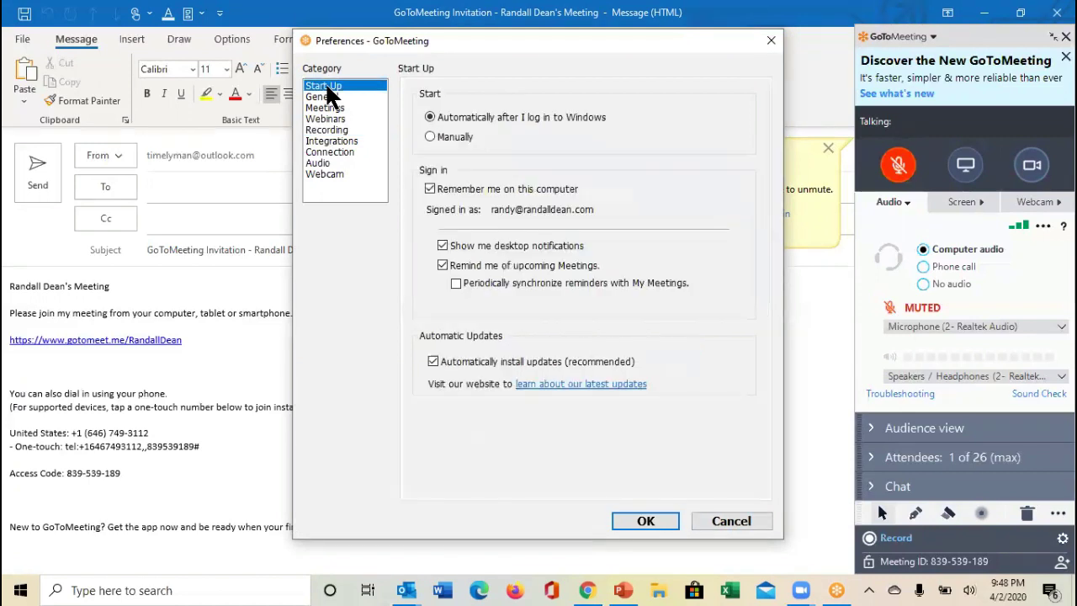
left_click(328, 97)
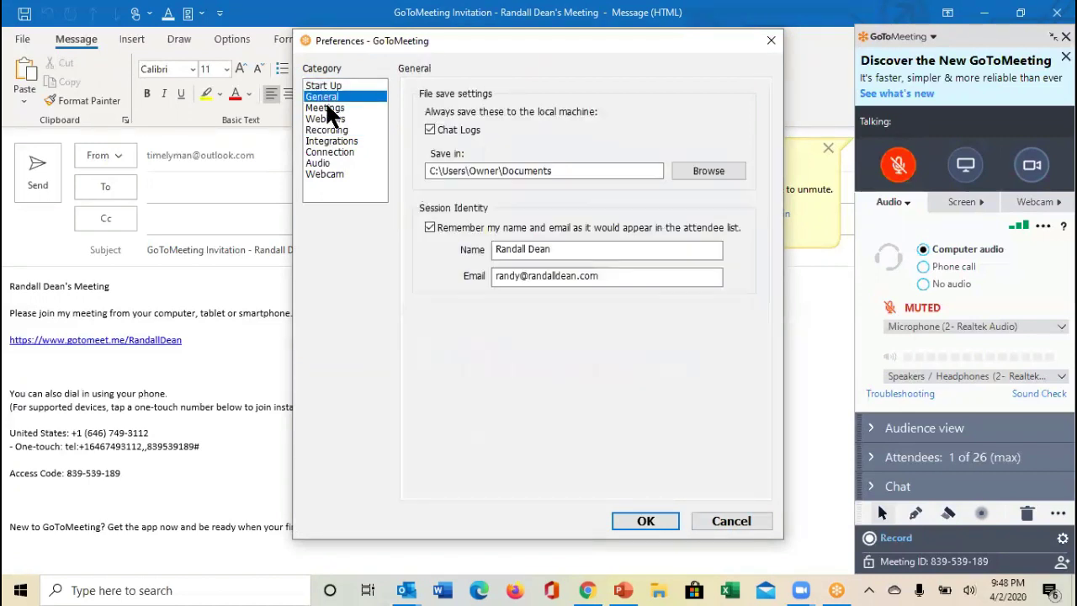
left_click(330, 108)
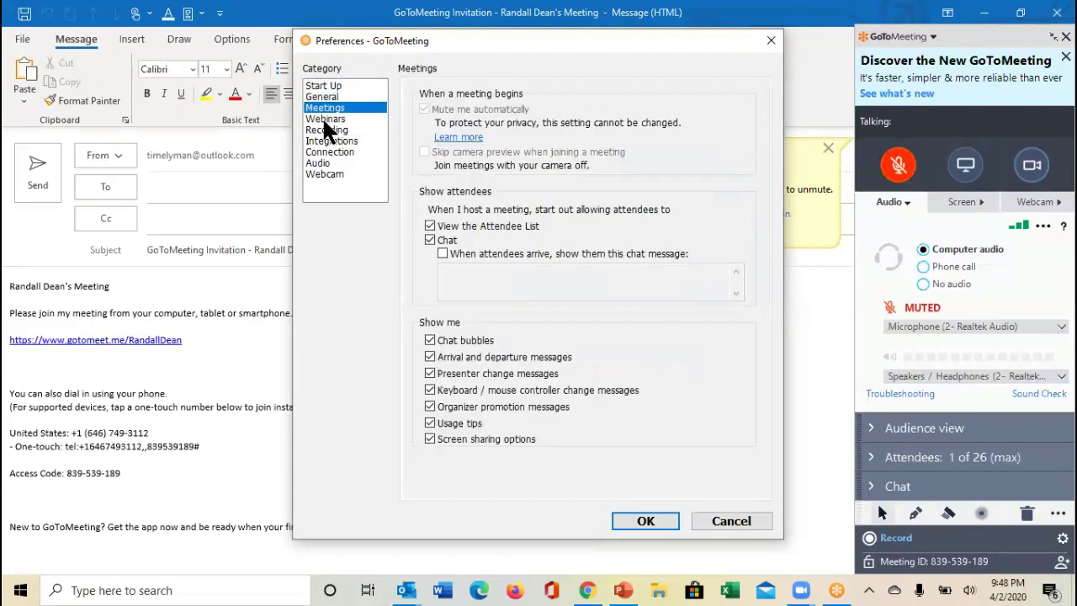
left_click(330, 120)
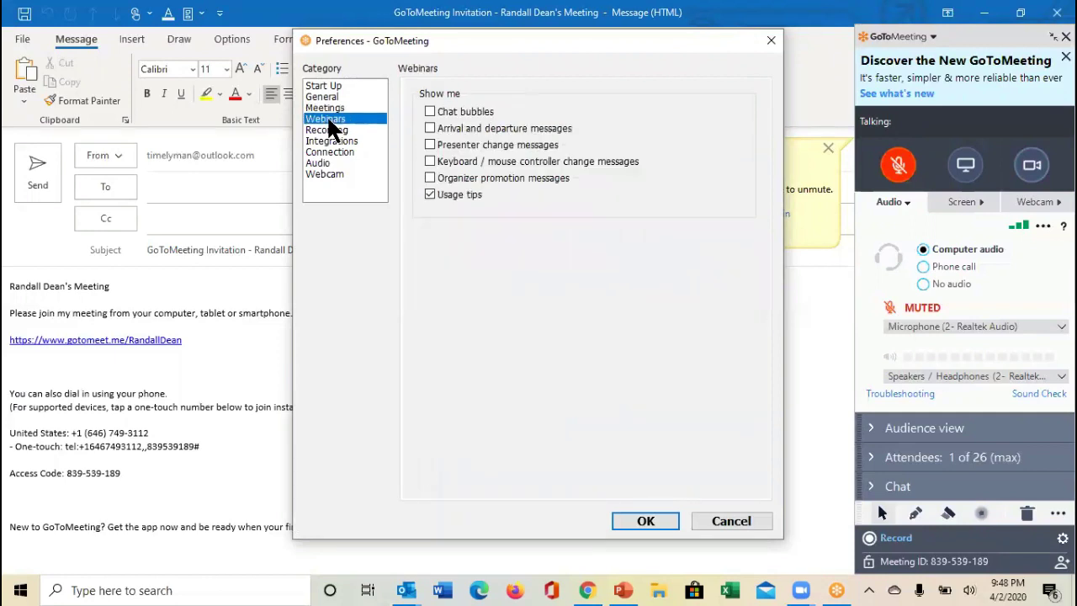
left_click(328, 139)
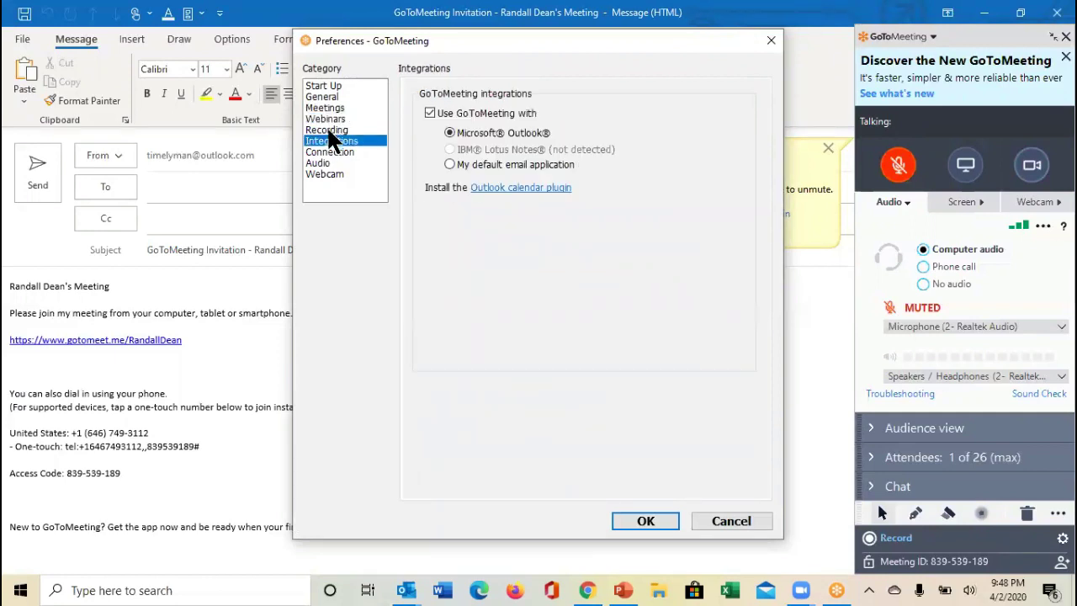
left_click(333, 131)
left_click(330, 152)
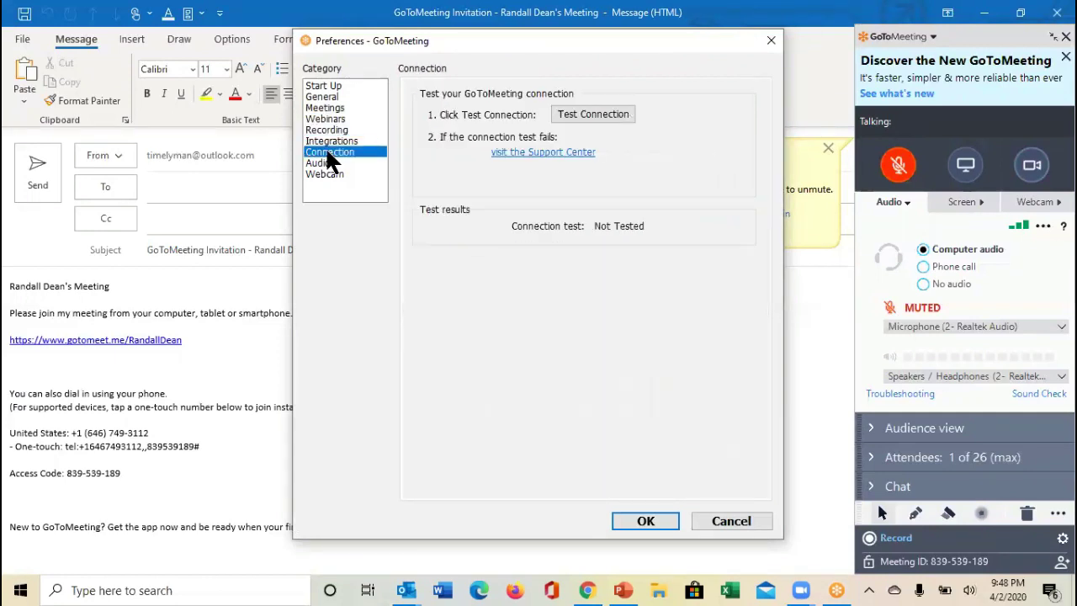
left_click(772, 42)
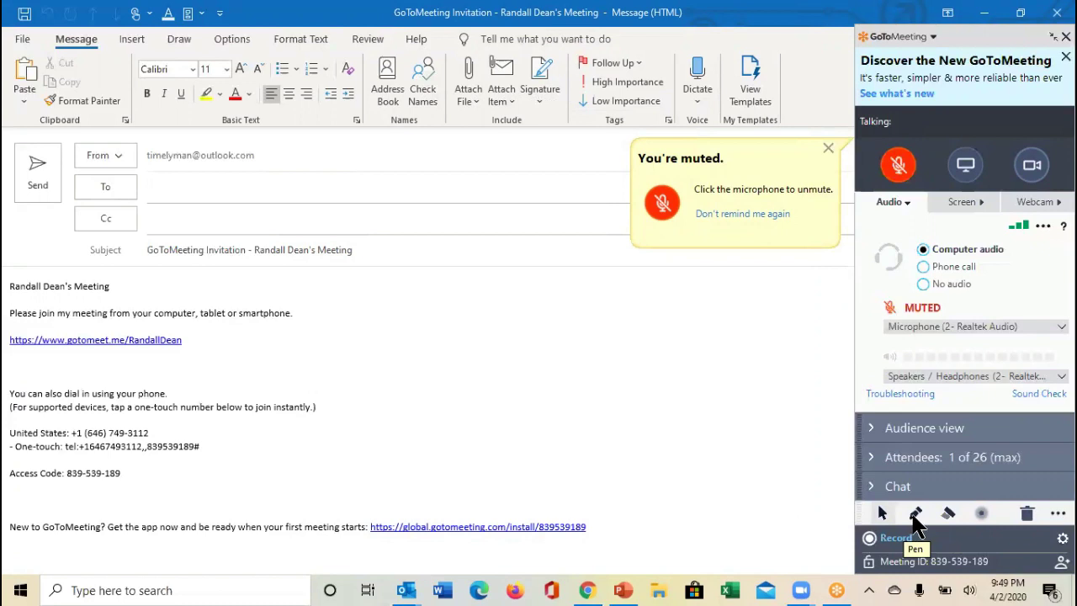
Dismiss the muted notice and demo pen scribbles, highlighter and spotlight over the invitation.
left_click(828, 149)
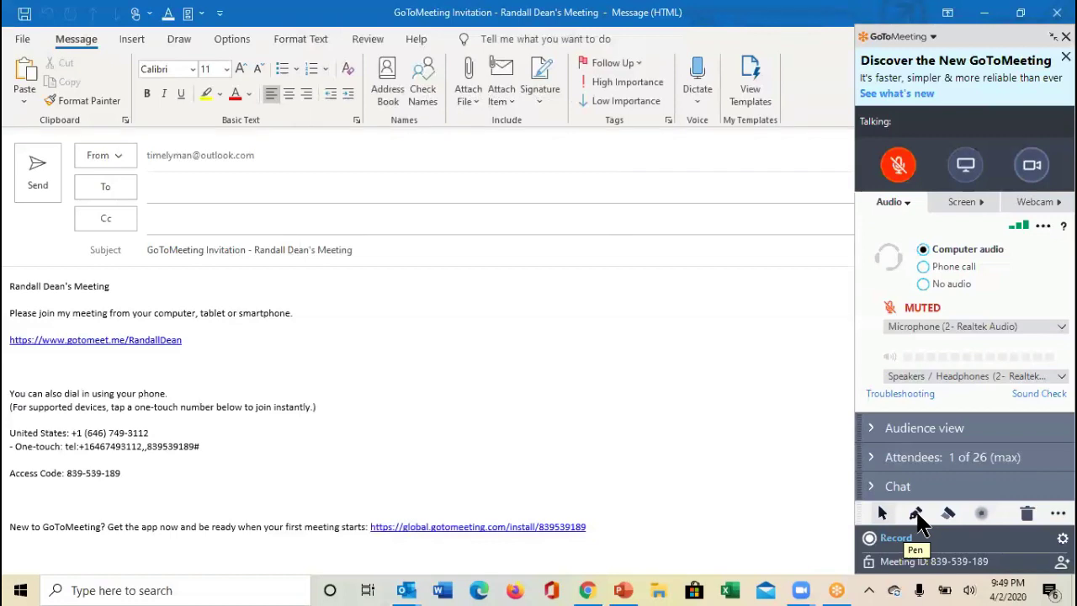
left_click(917, 515)
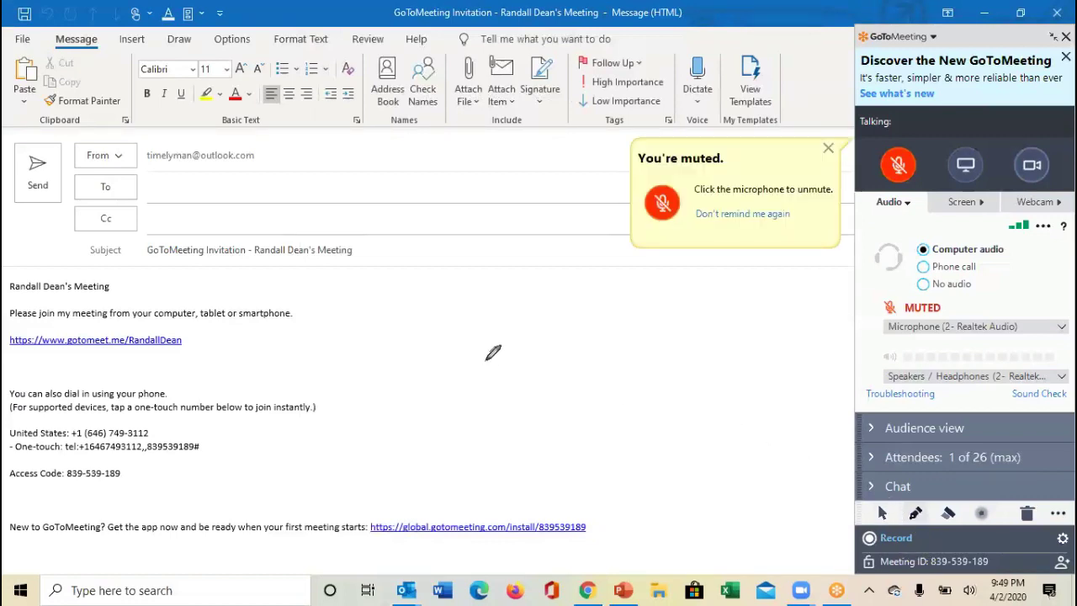
left_click_drag(486, 360, 570, 299)
mouse_move(647, 335)
left_mouse_down()
mouse_move(573, 362)
mouse_move(624, 369)
mouse_move(351, 345)
mouse_move(503, 334)
mouse_move(461, 322)
mouse_move(461, 345)
mouse_move(603, 341)
mouse_move(337, 396)
mouse_move(593, 382)
left_mouse_up()
left_click(949, 515)
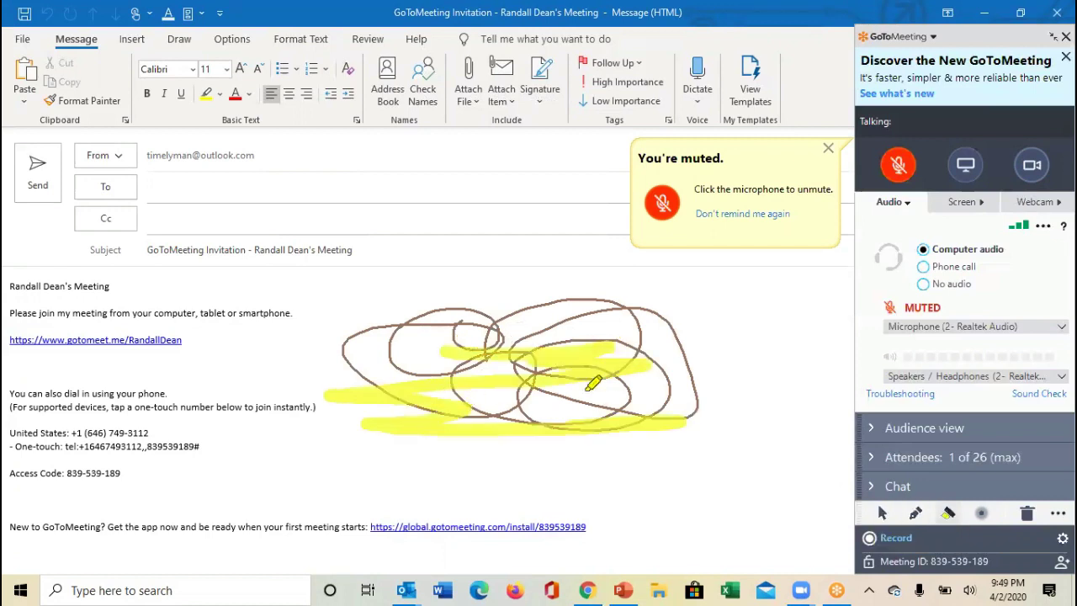
left_click(981, 514)
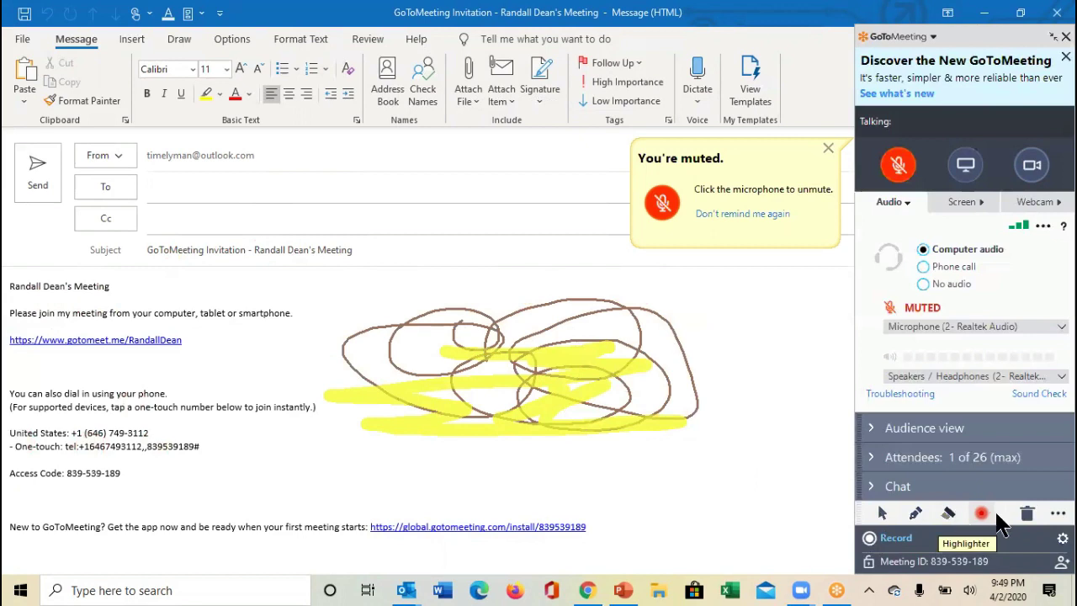
Erase all drawings, return to normal pointing, and bring the PowerPoint tour forward.
left_click(1028, 514)
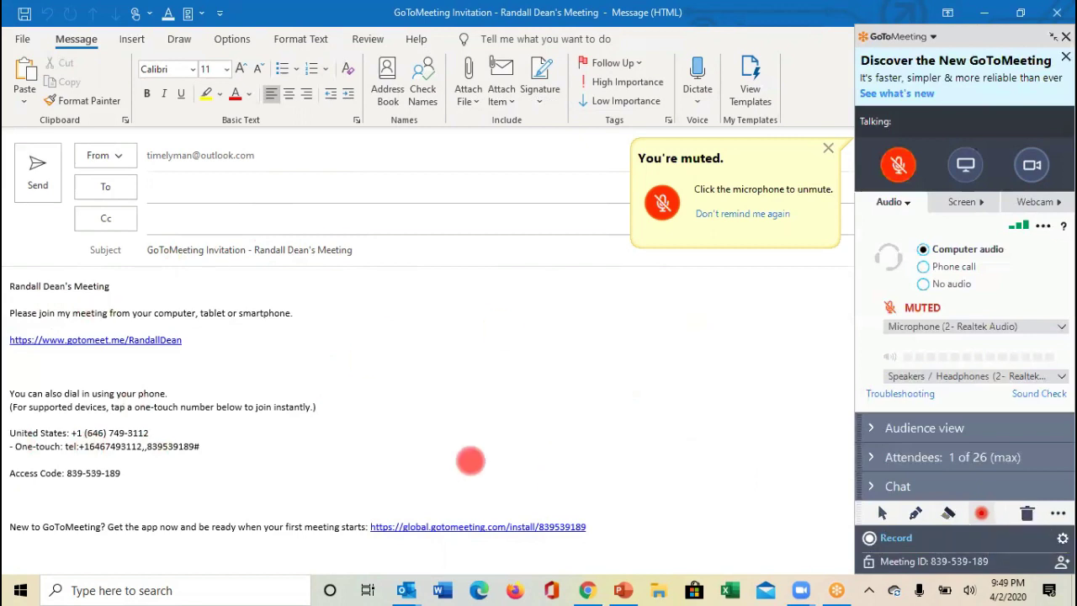
left_click(881, 510)
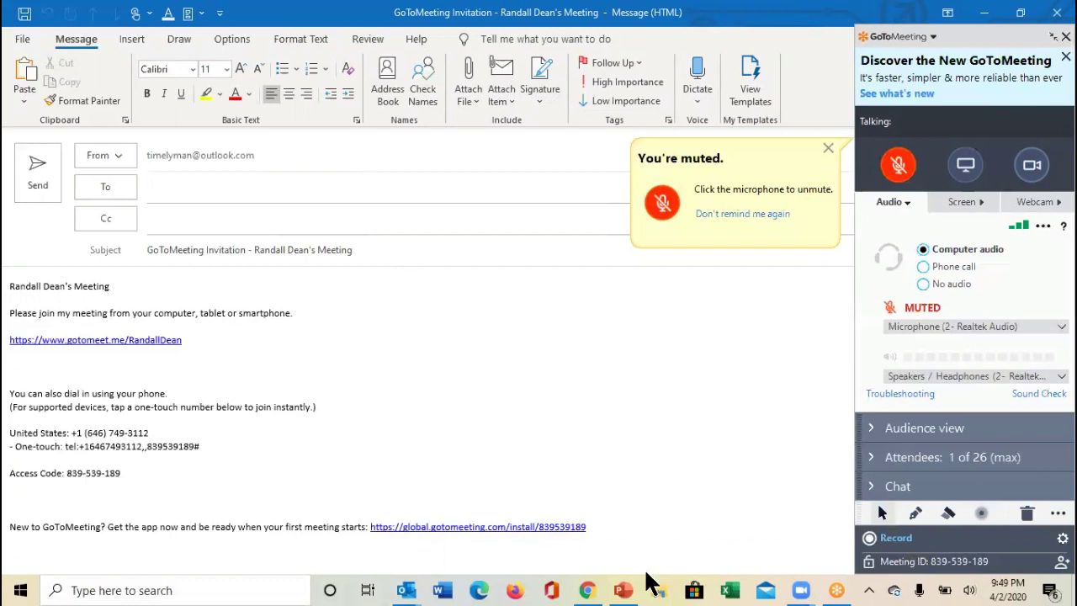
left_click(623, 590)
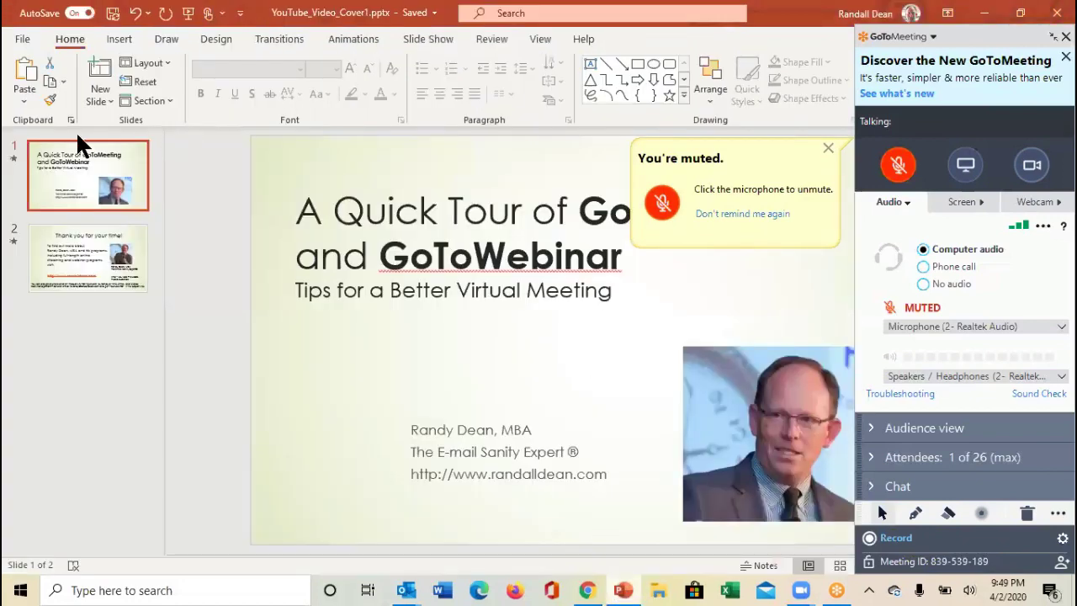
Create a new blank PowerPoint presentation from File > New.
left_click(24, 42)
left_click(52, 112)
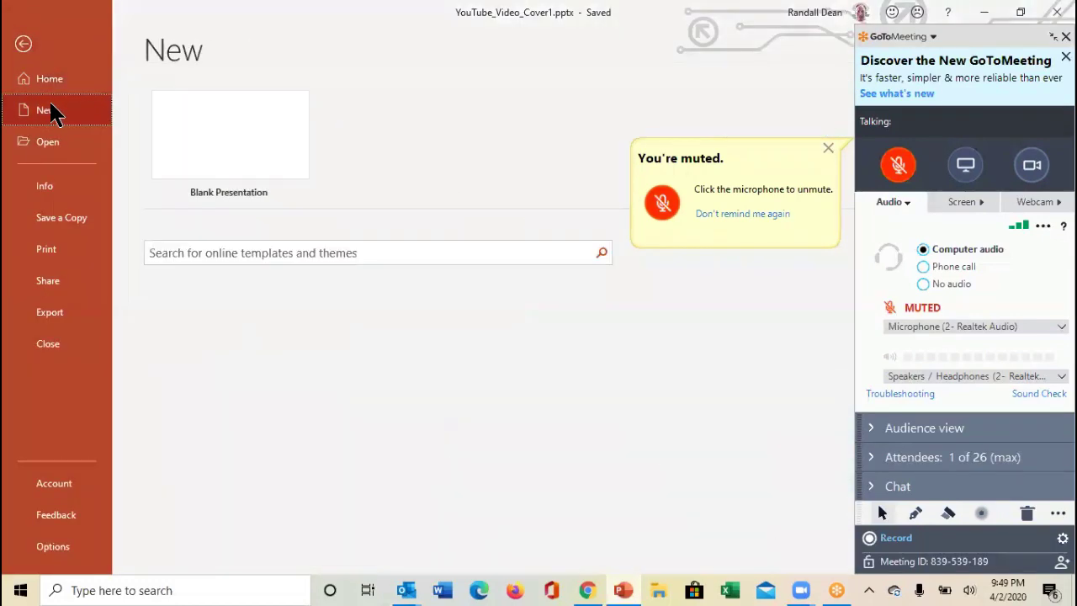
left_click(180, 144)
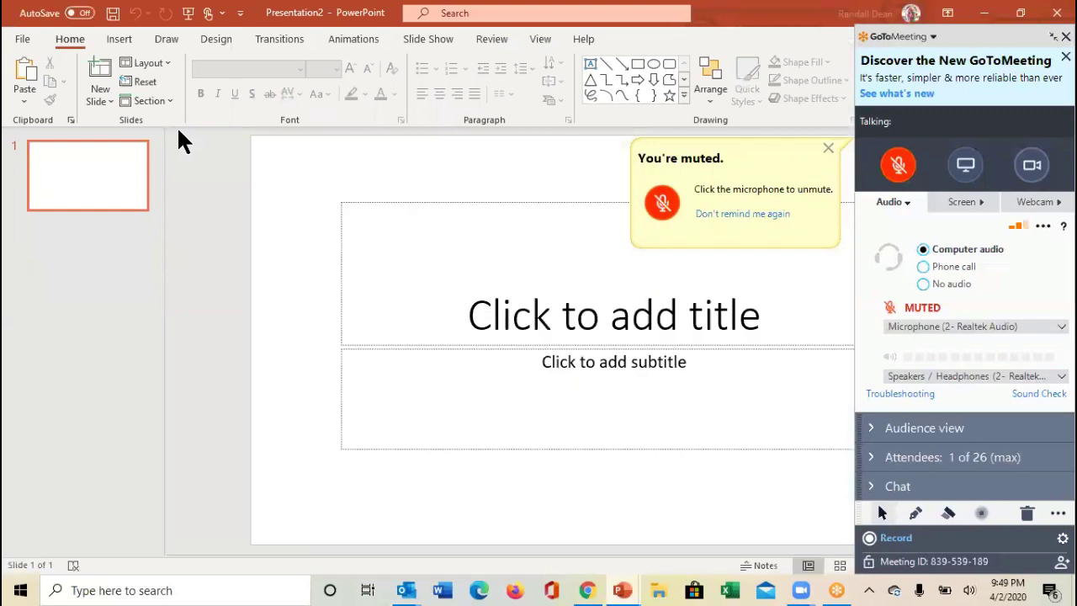
Delete the subtitle and title placeholders to leave an empty slide, with the GoToMeeting pen ready.
left_click(548, 447)
key("Delete")
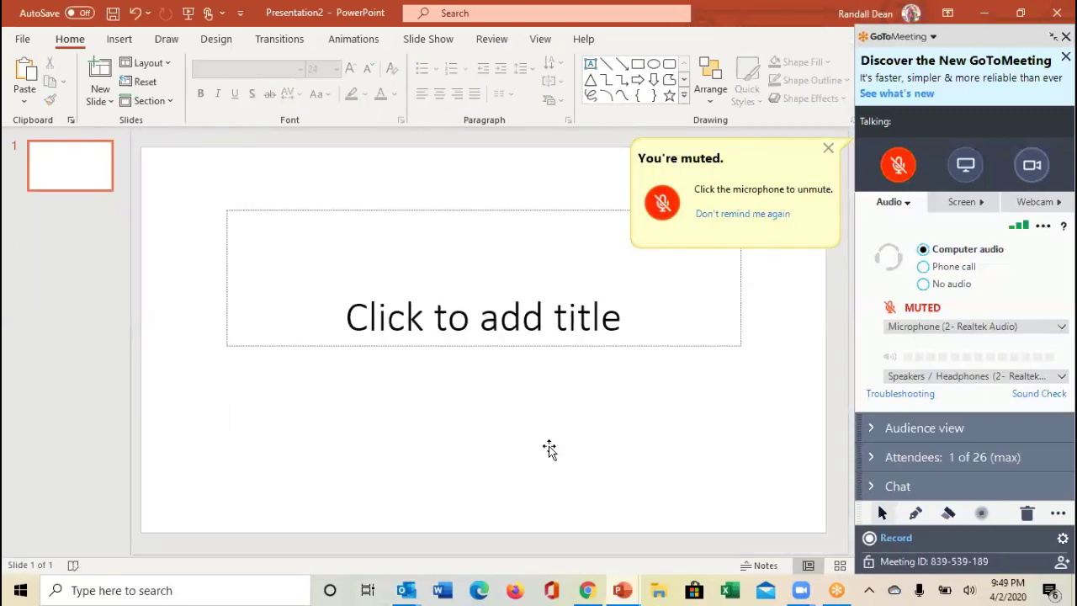
left_click(328, 348)
key("Delete")
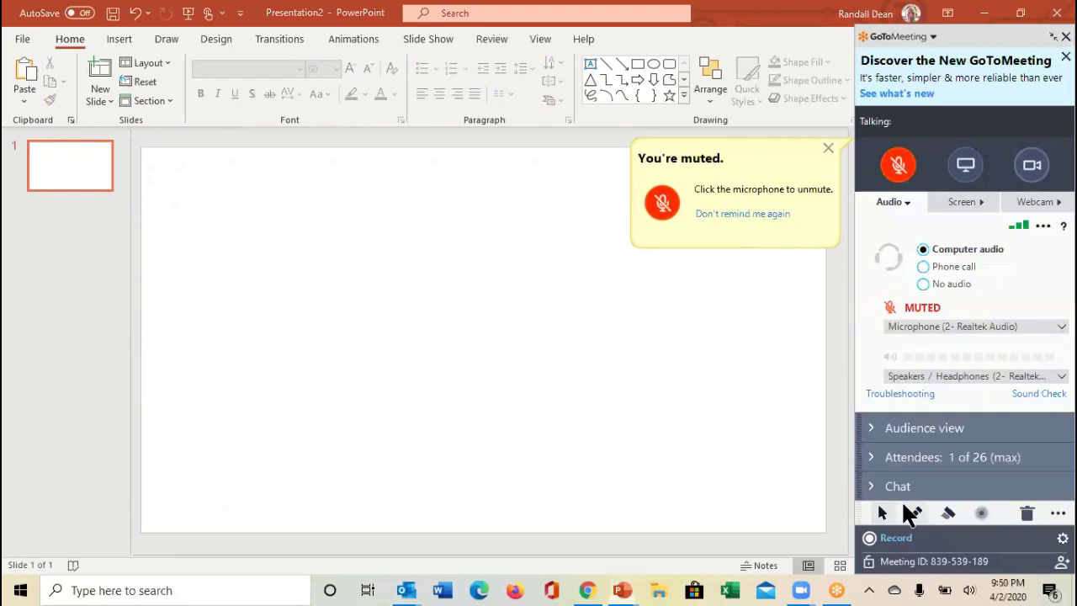
left_click(912, 514)
Draw a looping pen stroke on the blank slide and add a text box reading 'Hi there'.
left_click_drag(260, 292, 339, 309)
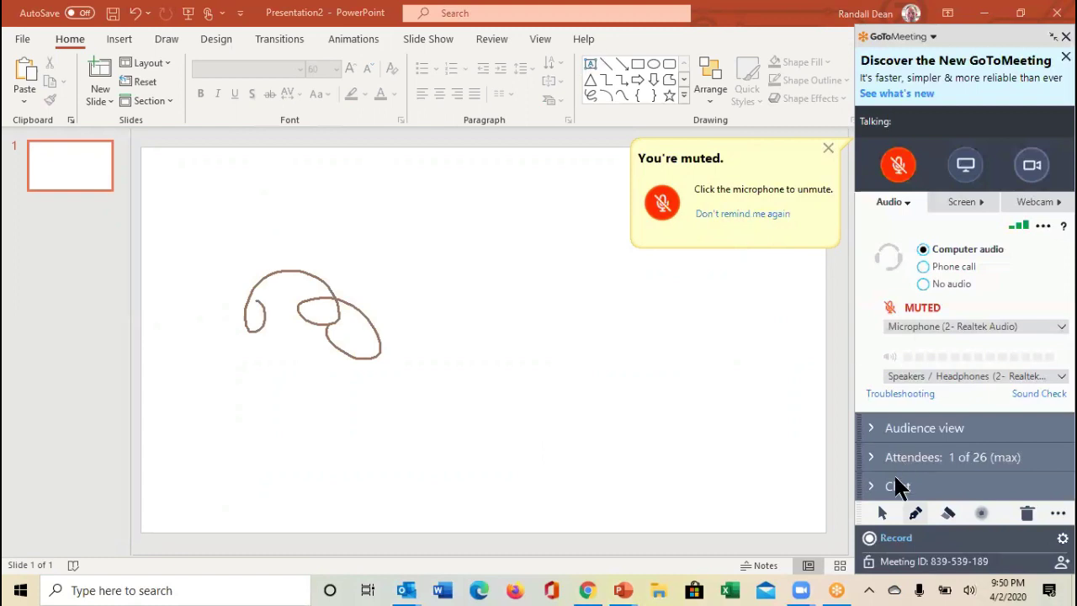
left_click(882, 514)
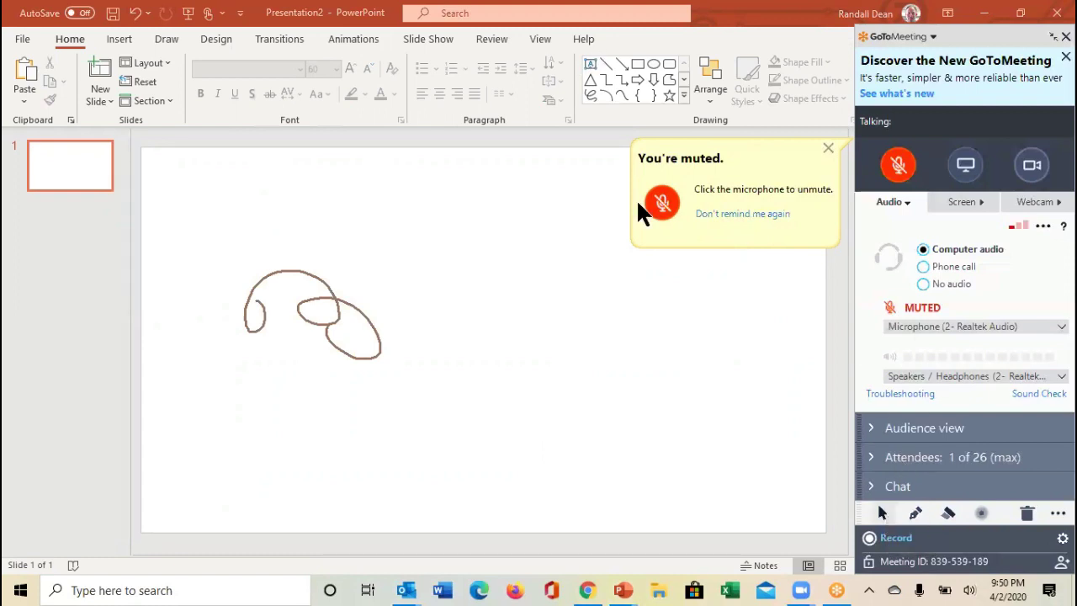
left_click(588, 68)
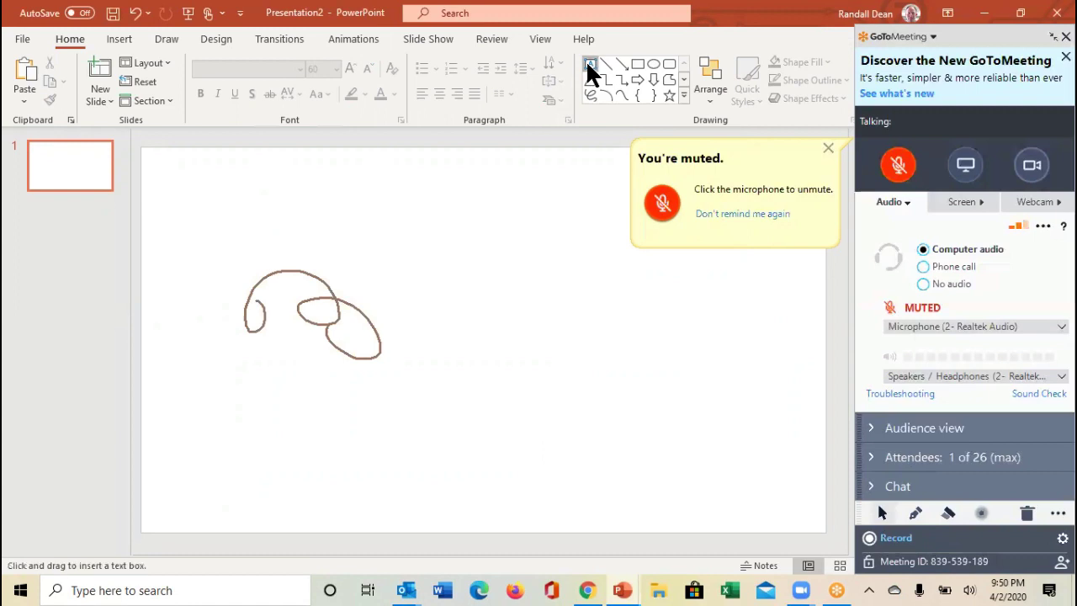
left_click(465, 250)
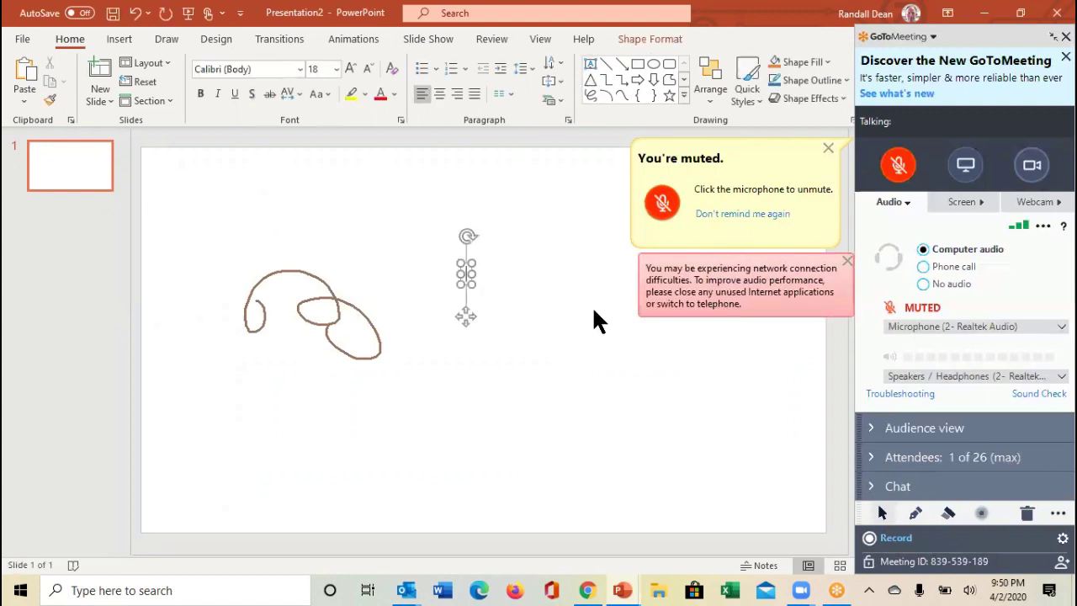
type("Hi there")
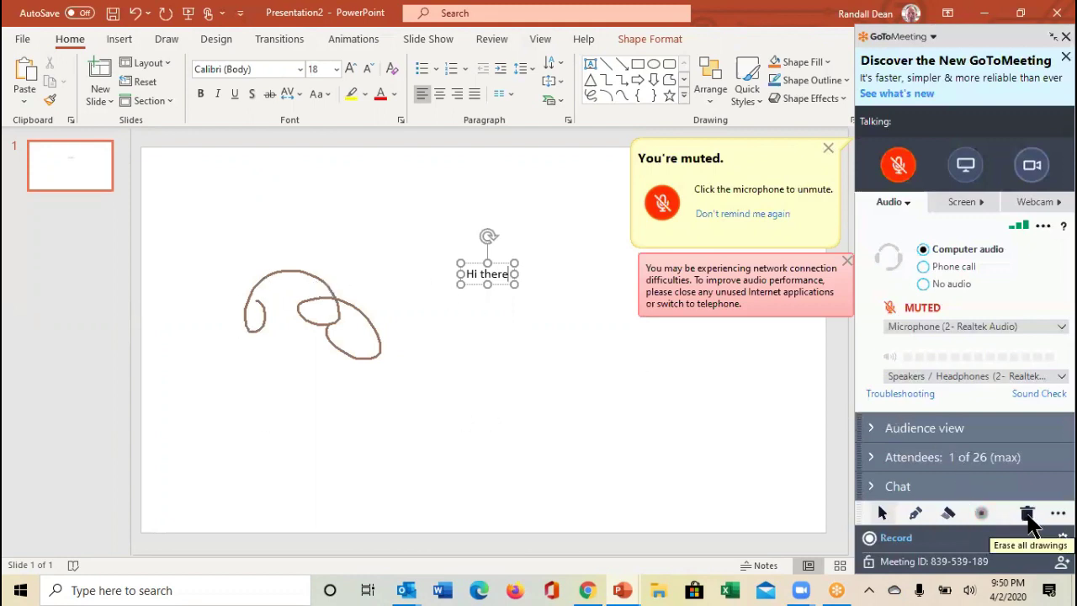
Erase the slide drawings and end the GoToMeeting session for everyone.
left_click(1028, 515)
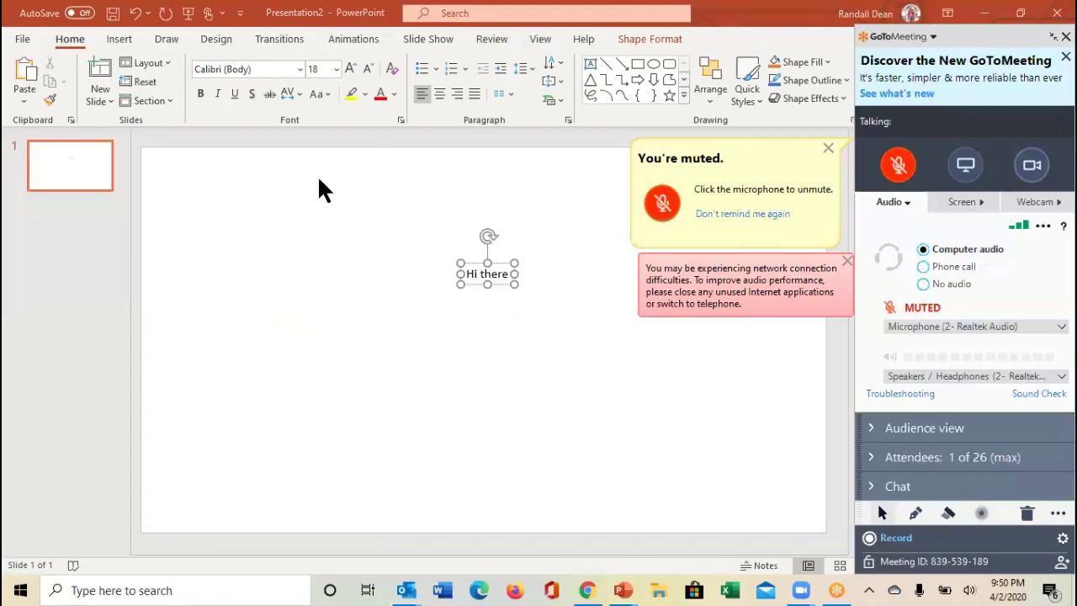
mouse_move(622, 591)
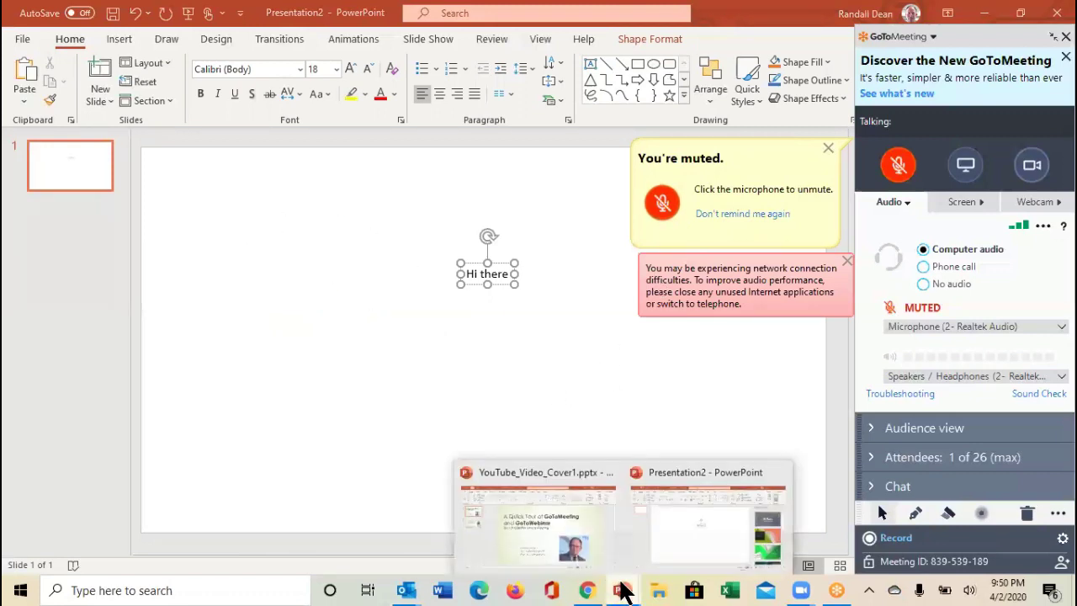
left_click(554, 552)
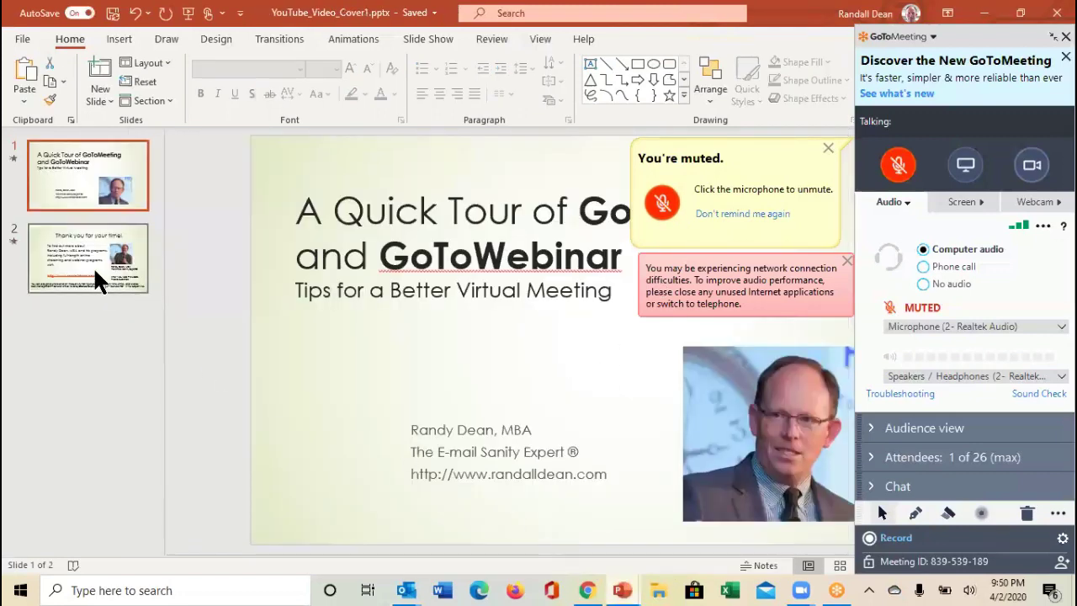
left_click(1062, 38)
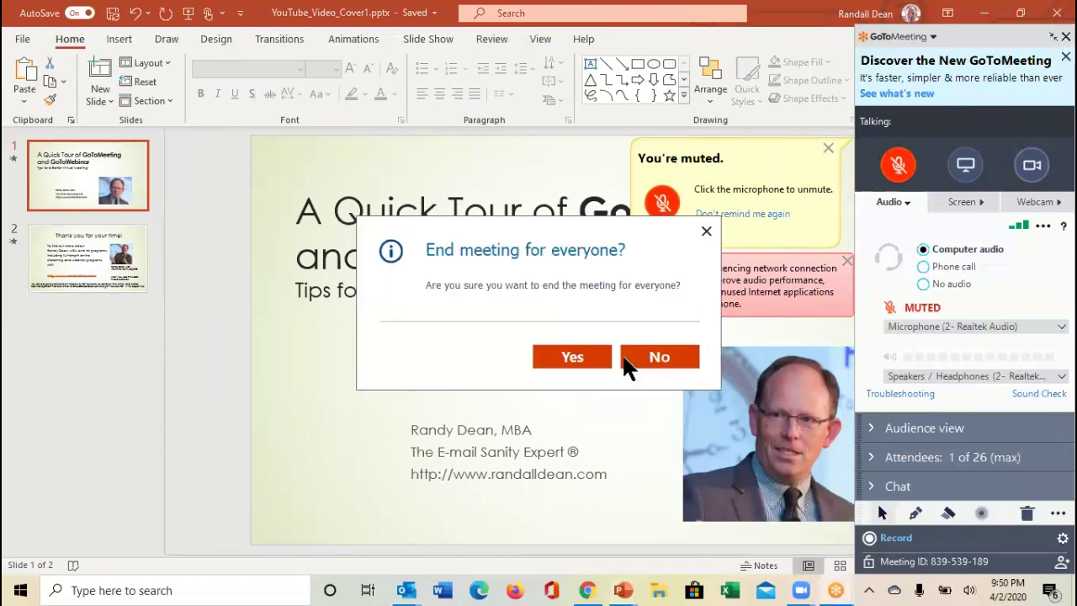
left_click(572, 362)
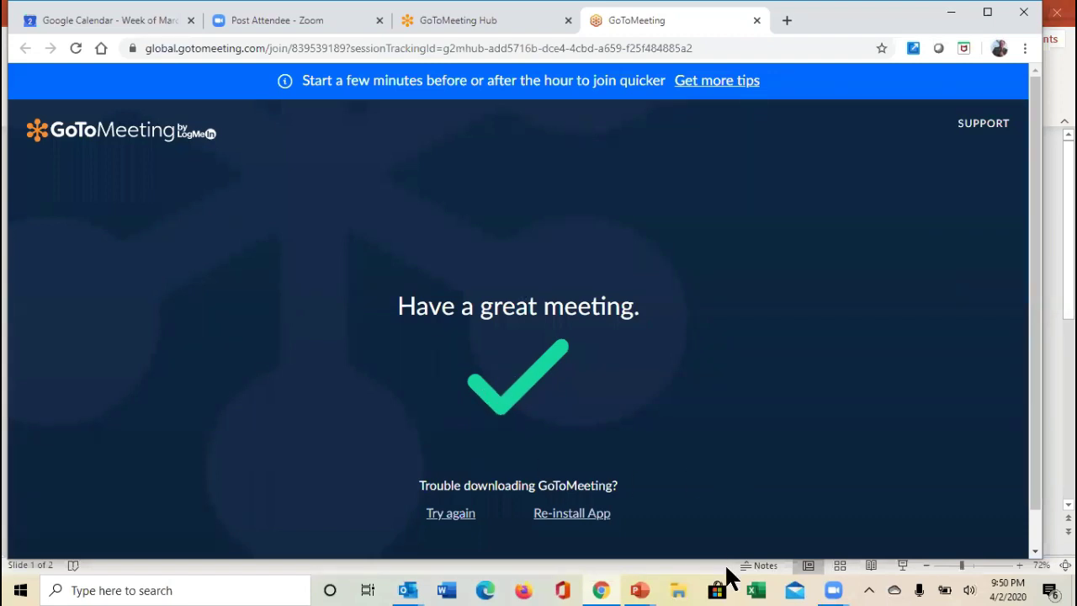
Return to the tour deck and show the closing 'Thank you for your time!' slide.
mouse_move(644, 584)
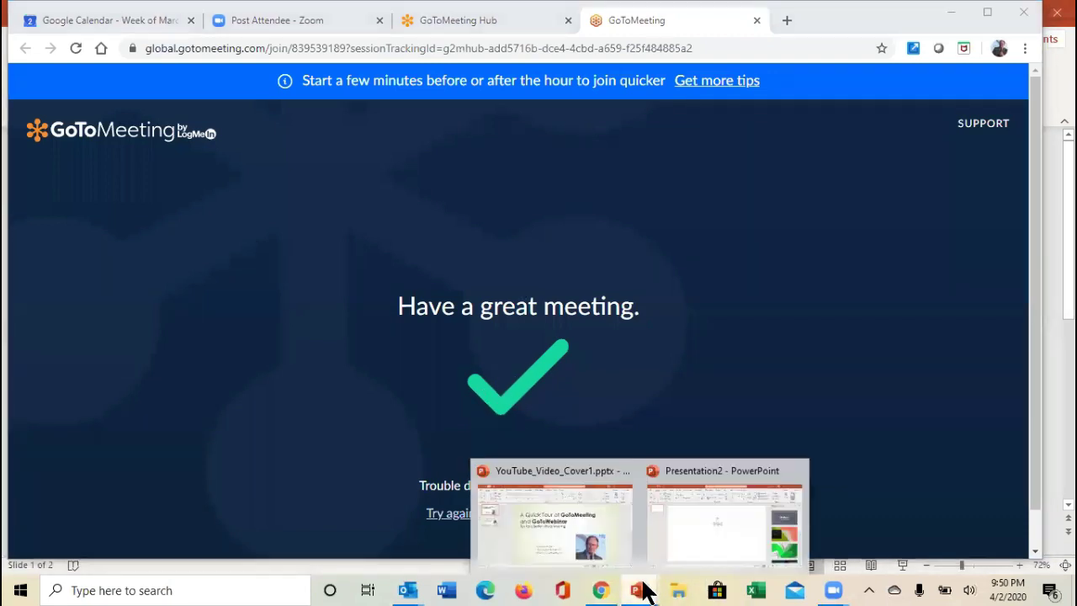
left_click(575, 536)
left_click(69, 260)
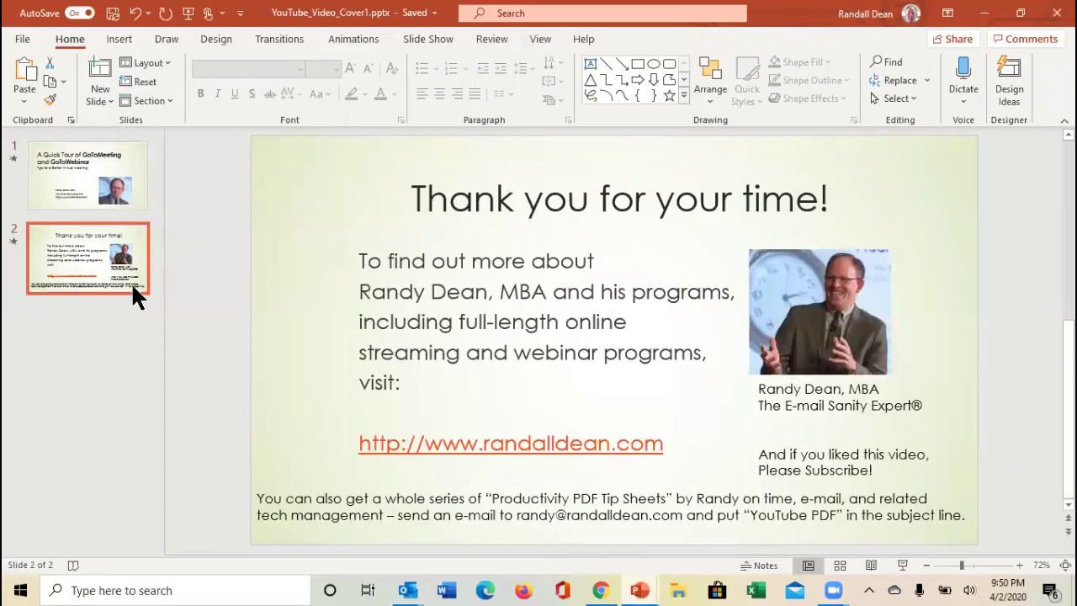